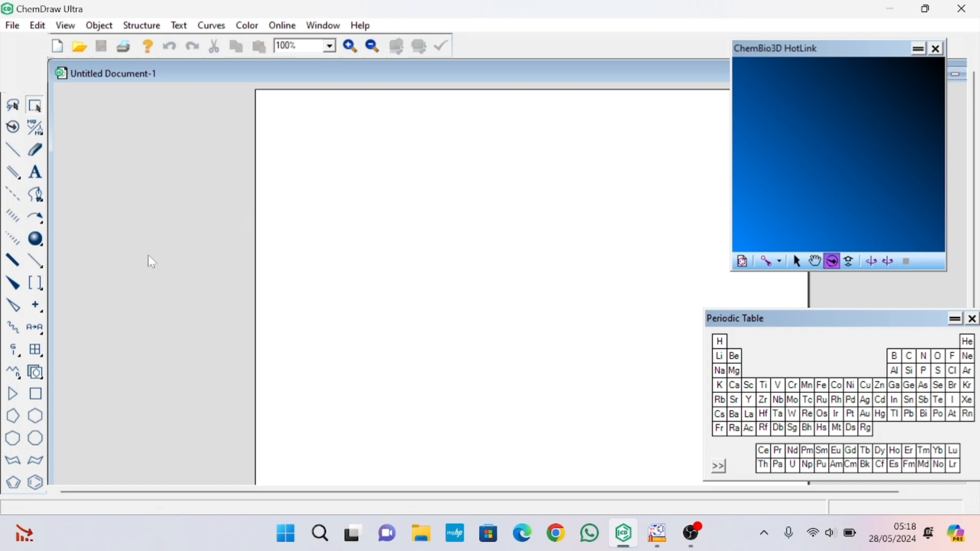
Step: Draw a benzene ring, attach a single bond to its upper-right carbon, and set the bond's end atom to oxygen
{"action": "left_click", "coordinate": [36, 482]}
{"action": "left_click", "coordinate": [339, 202]}
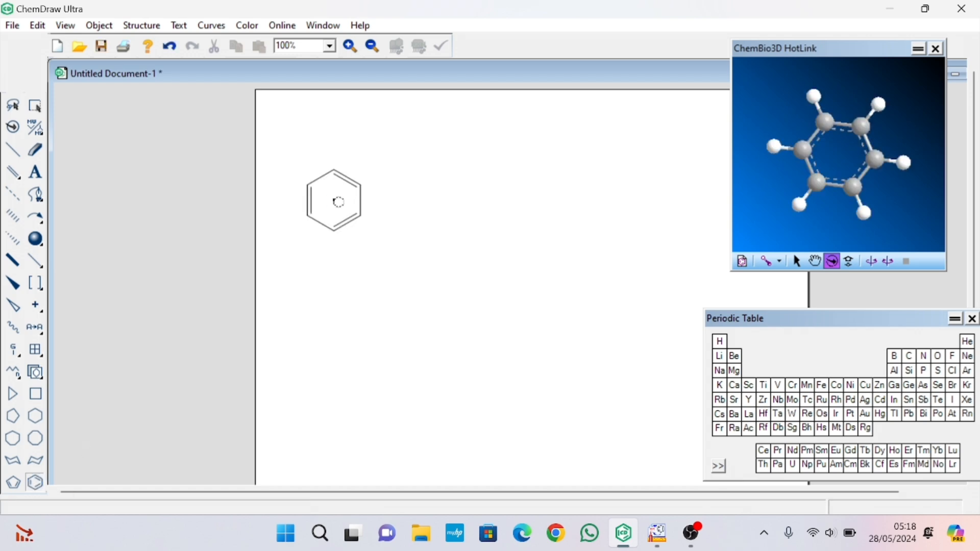
{"action": "left_click", "coordinate": [14, 151]}
{"action": "left_click", "coordinate": [361, 184]}
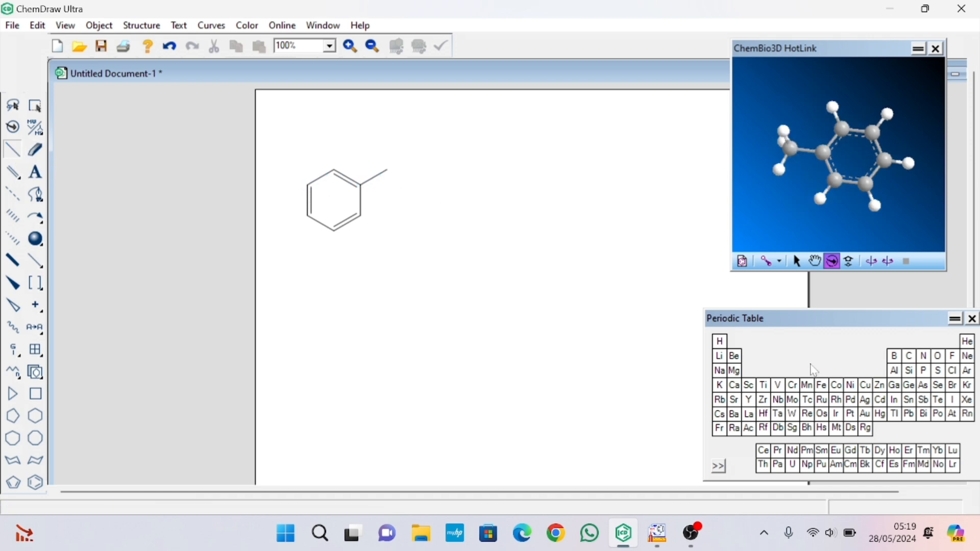
{"action": "left_click", "coordinate": [941, 360]}
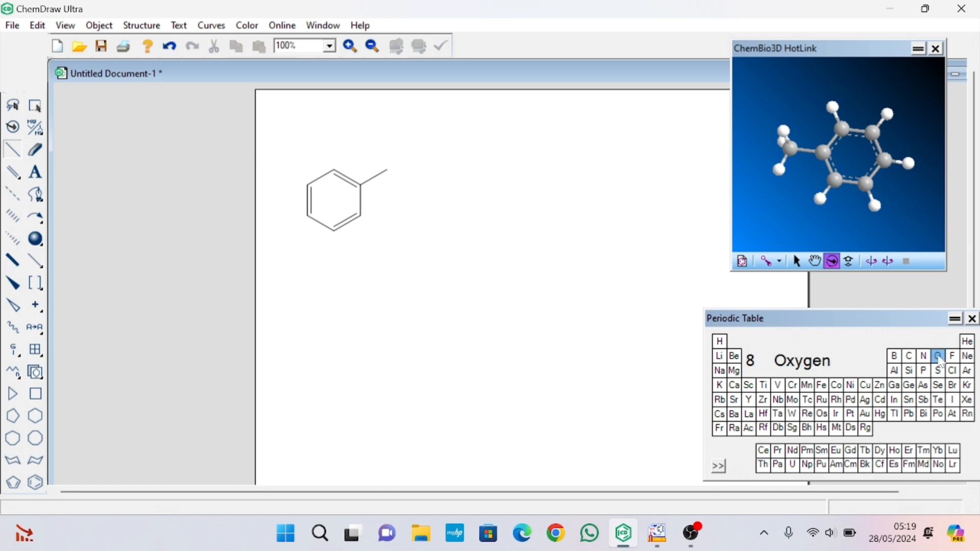
{"action": "left_click", "coordinate": [390, 170]}
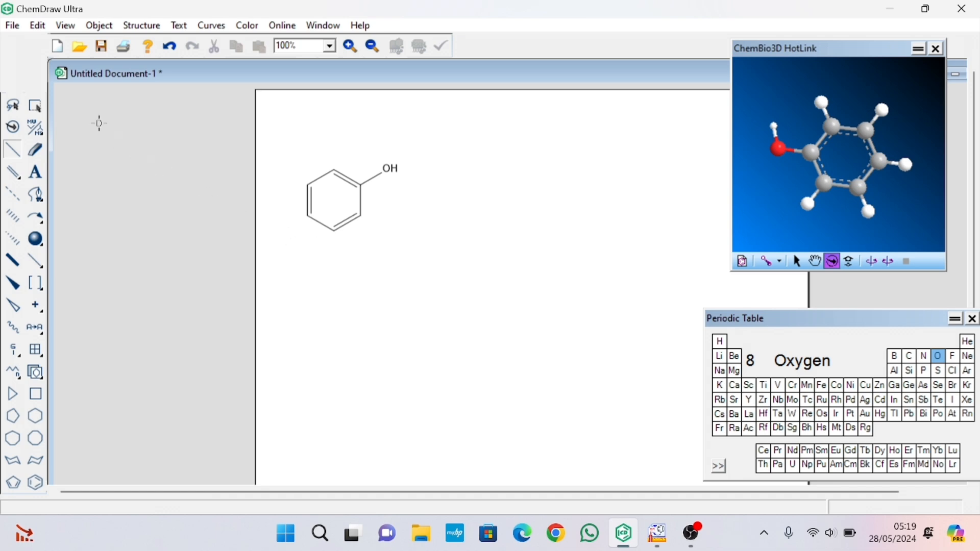
{"action": "left_click", "coordinate": [141, 30]}
{"action": "left_click", "coordinate": [443, 148]}
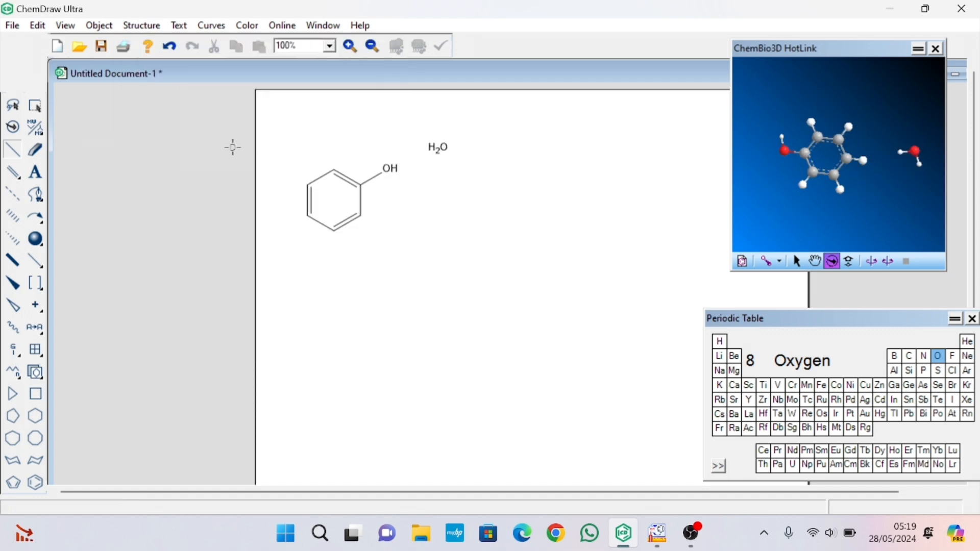
{"action": "key", "text": "ctrl+z"}
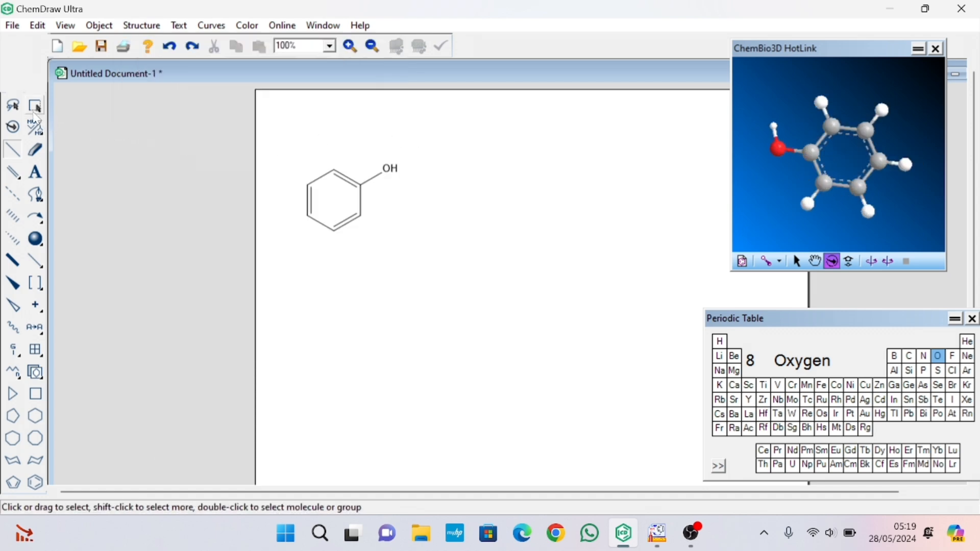
Step: Generate the chemical name of the drawn ring structure with Convert Structure to Name
{"action": "double_click", "coordinate": [35, 107]}
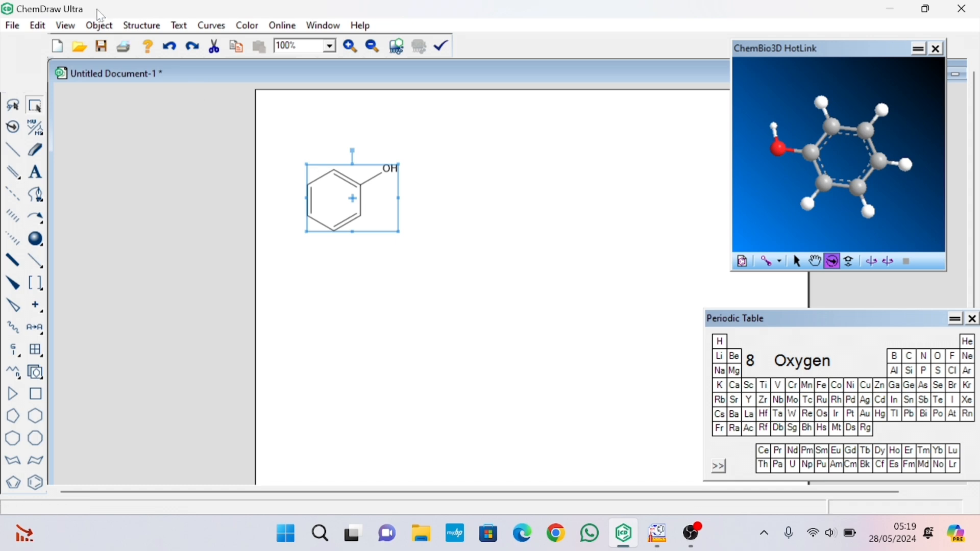
{"action": "left_click", "coordinate": [148, 27]}
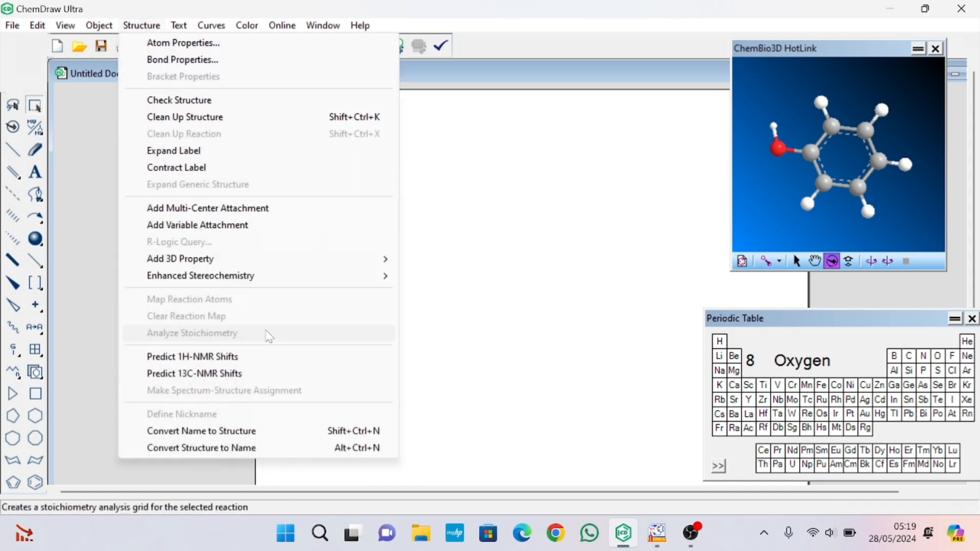
{"action": "left_click", "coordinate": [269, 449]}
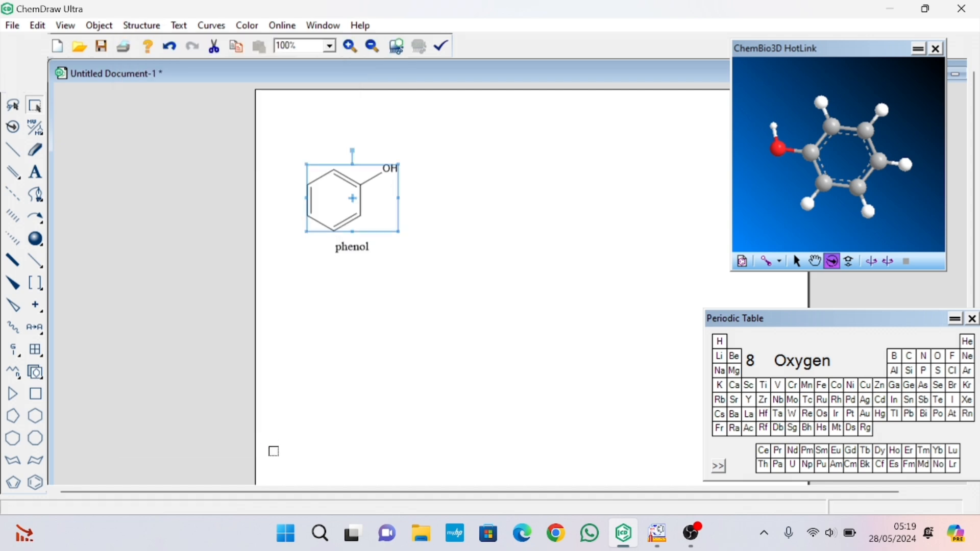
{"action": "left_click", "coordinate": [390, 262]}
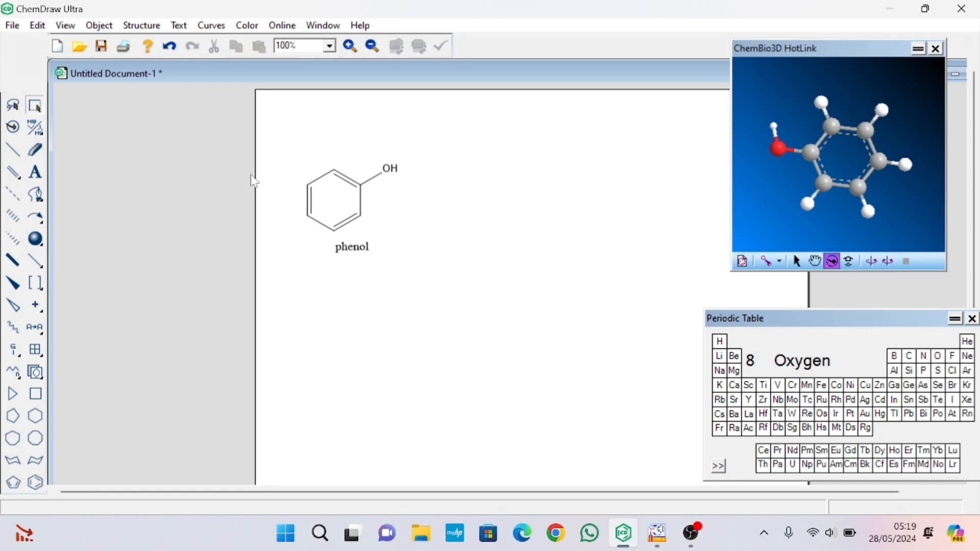
Step: Insert a second structure from the name "phenol" with its name below, and place it beside the first molecule
{"action": "left_click", "coordinate": [139, 26]}
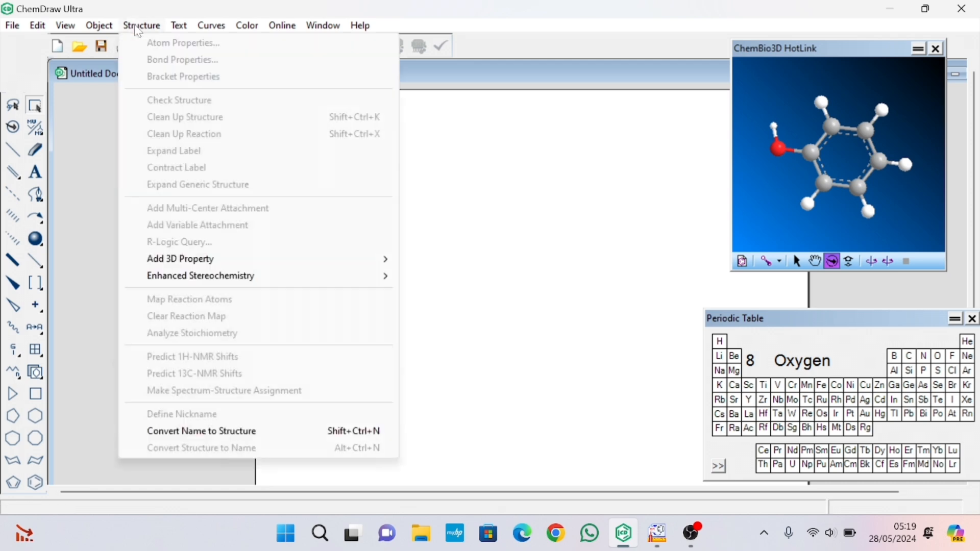
{"action": "left_click", "coordinate": [237, 433]}
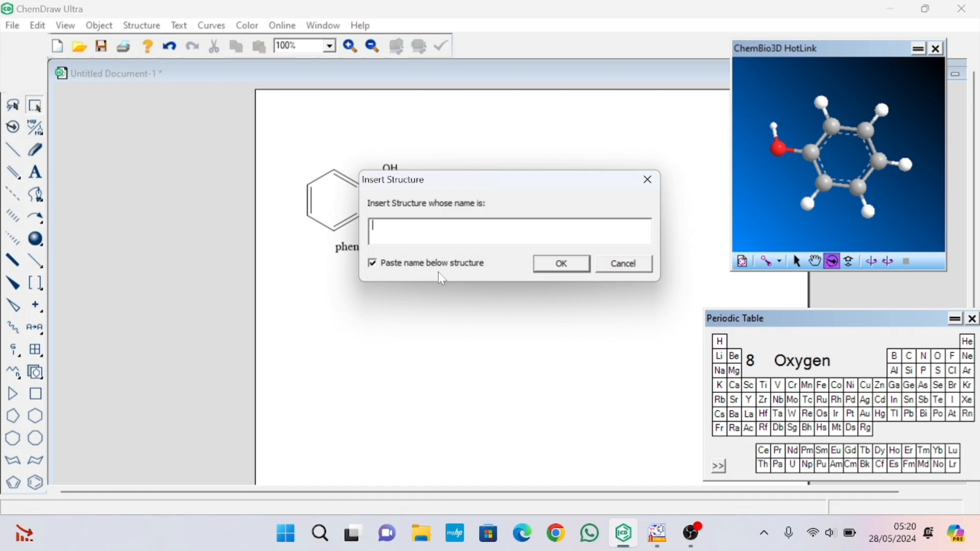
{"action": "type", "text": "phenol"}
{"action": "left_click", "coordinate": [567, 264]}
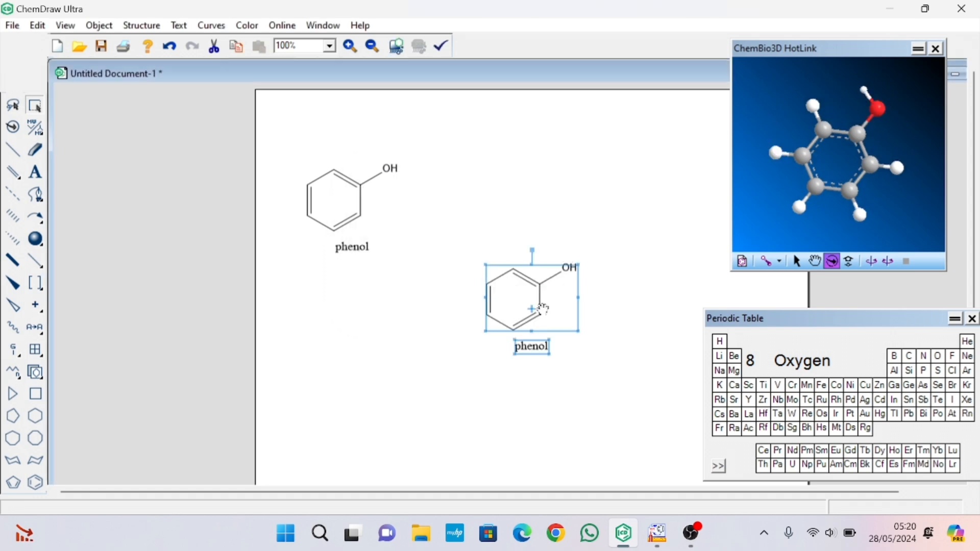
{"action": "left_click_drag", "start_coordinate": [543, 308], "coordinate": [538, 218]}
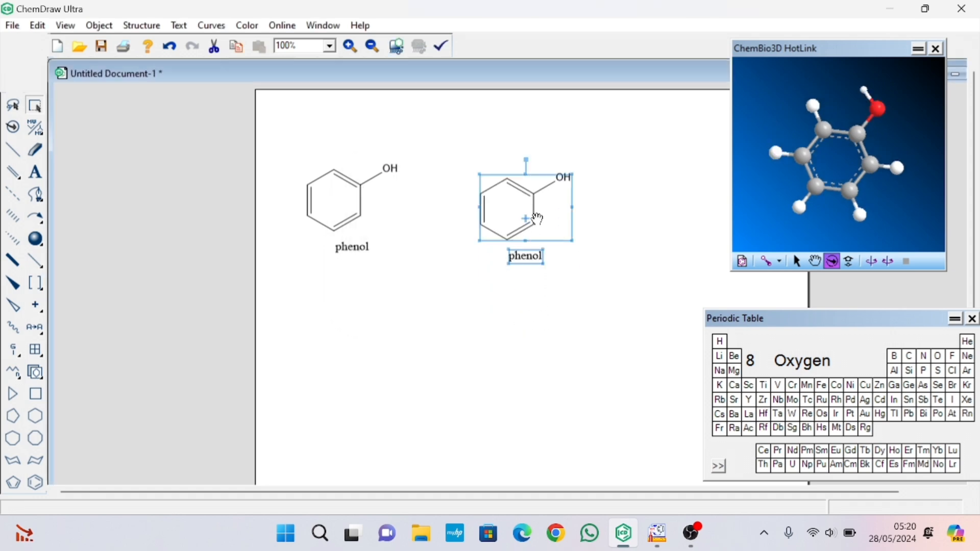
{"action": "left_click", "coordinate": [391, 304]}
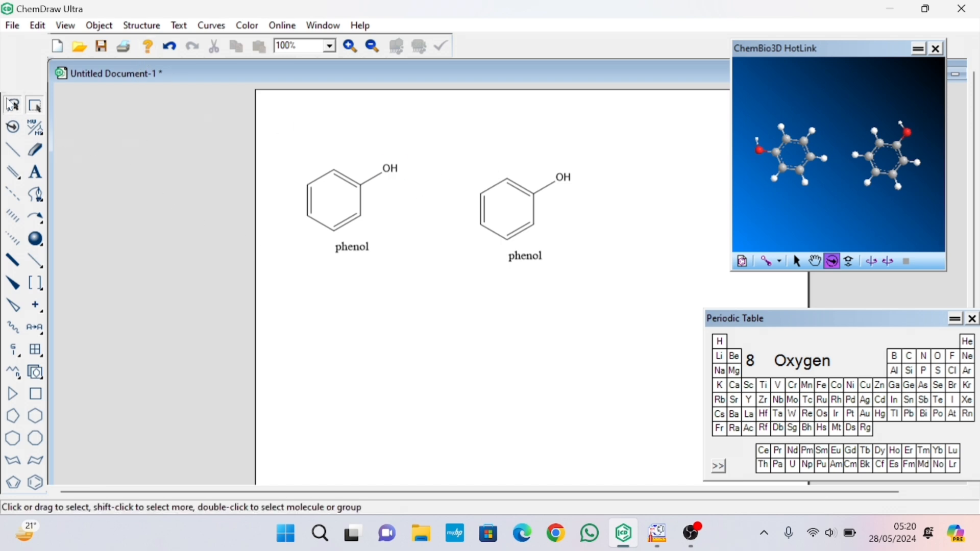
Step: Predict the 1H-NMR shifts of the second phenol structure and maximize the resulting document
{"action": "left_click", "coordinate": [12, 105]}
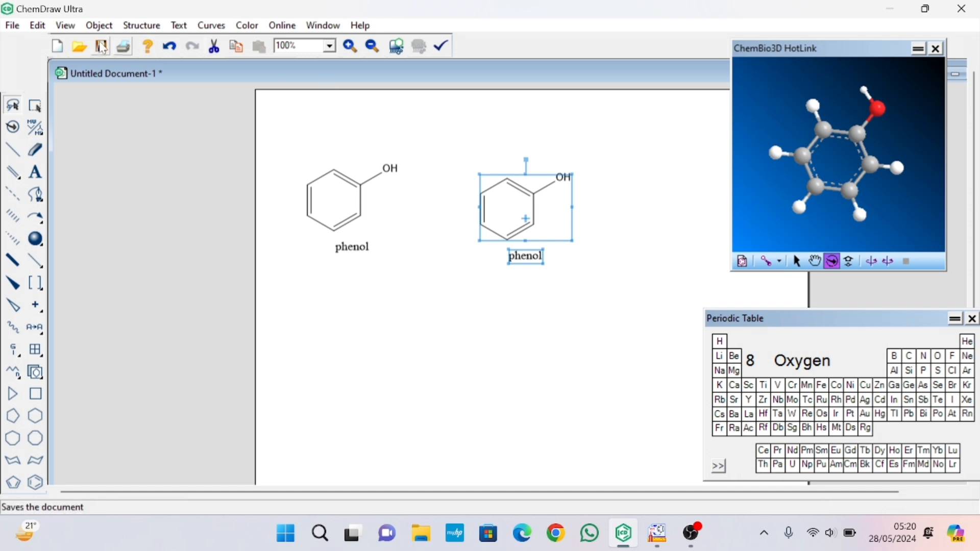
{"action": "left_click", "coordinate": [141, 25]}
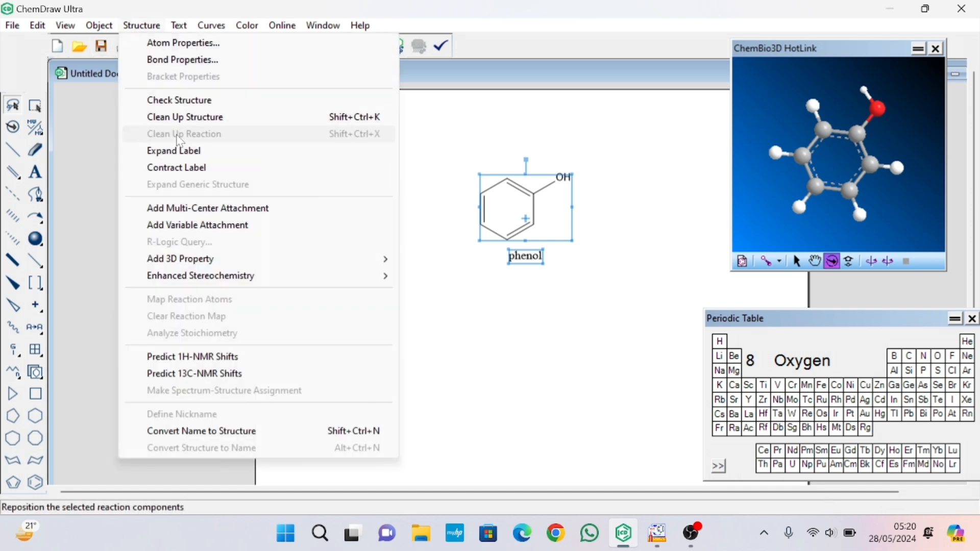
{"action": "left_click", "coordinate": [197, 358]}
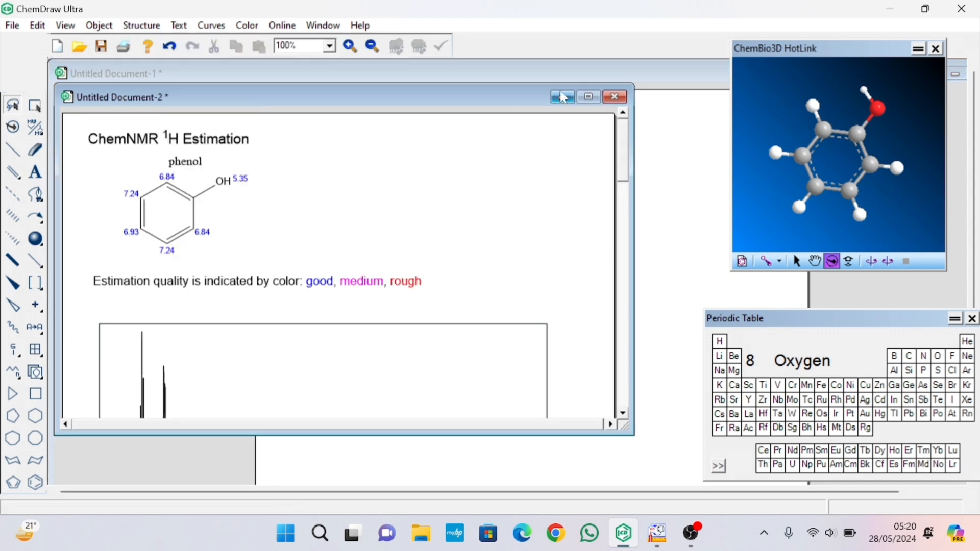
{"action": "left_click", "coordinate": [589, 97]}
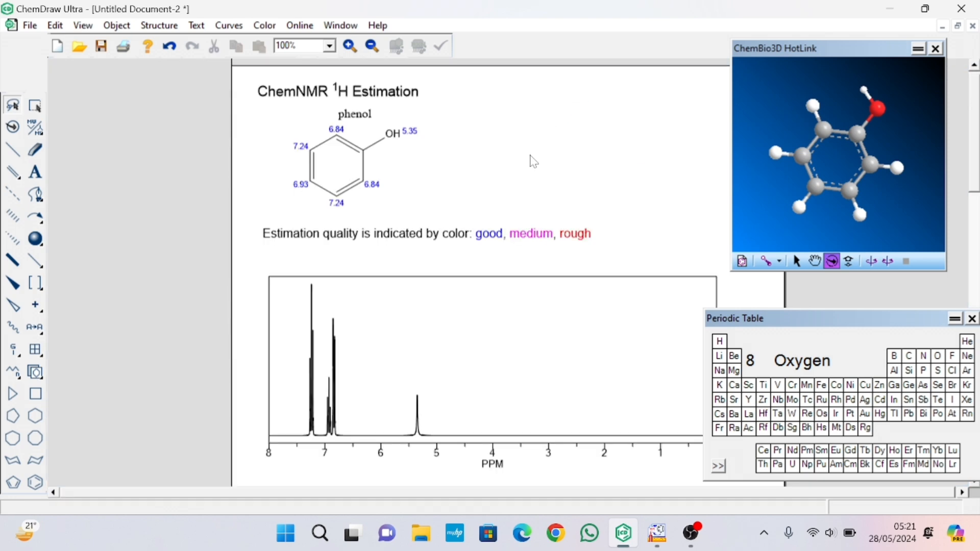
Step: Examine the predicted 1H spectrum, its leftmost peak group, and the shift and coupling constant tables
{"action": "scroll", "coordinate": [533, 161], "scroll_direction": "down", "scroll_amount": 1}
{"action": "scroll", "coordinate": [534, 161], "scroll_direction": "down", "scroll_amount": 3}
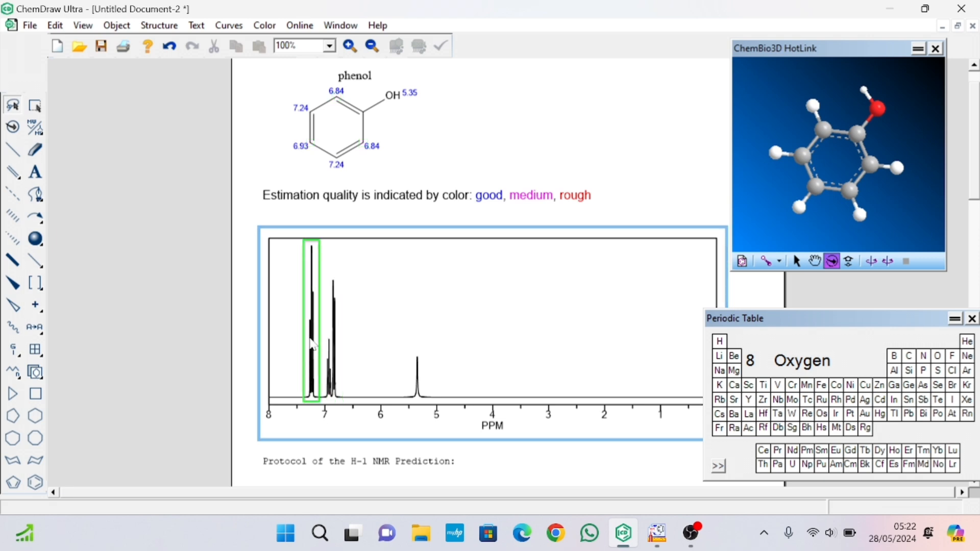
{"action": "left_click", "coordinate": [312, 341]}
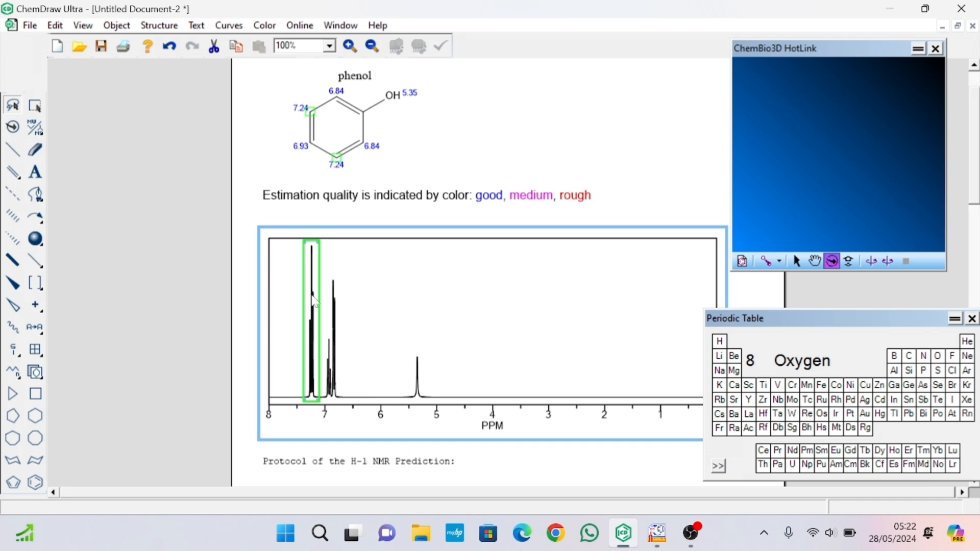
{"action": "scroll", "coordinate": [314, 303], "scroll_direction": "down", "scroll_amount": 1}
{"action": "scroll", "coordinate": [315, 302], "scroll_direction": "down", "scroll_amount": 4}
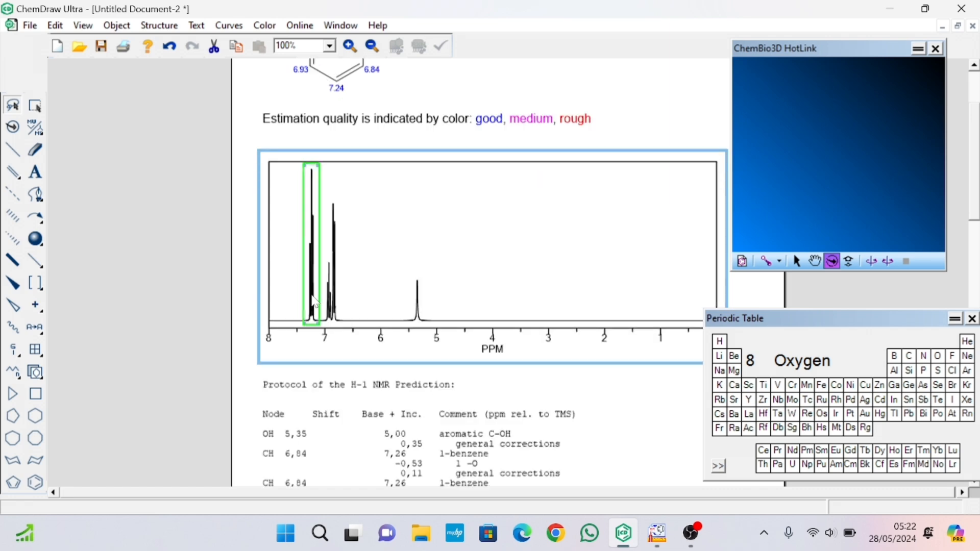
{"action": "scroll", "coordinate": [315, 302], "scroll_direction": "down", "scroll_amount": 2}
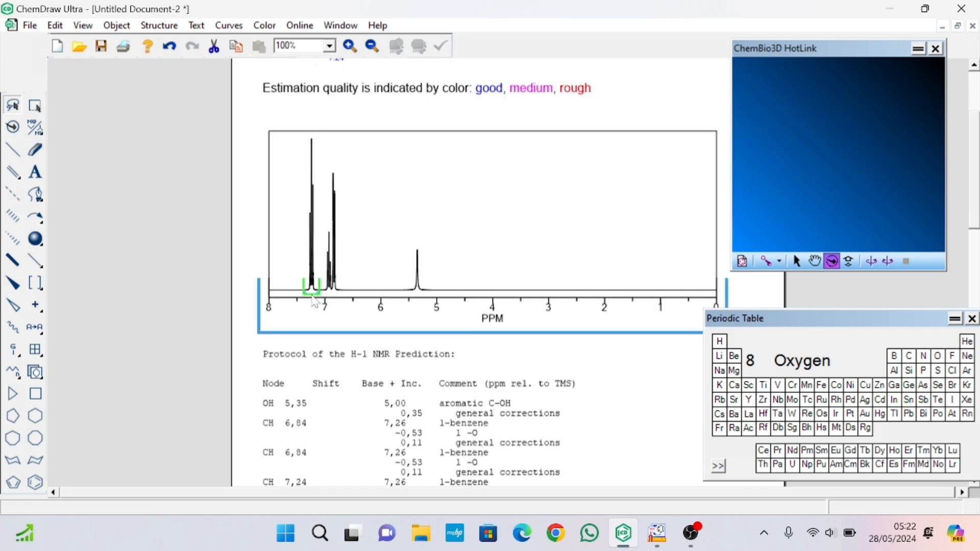
{"action": "scroll", "coordinate": [315, 302], "scroll_direction": "down", "scroll_amount": 2}
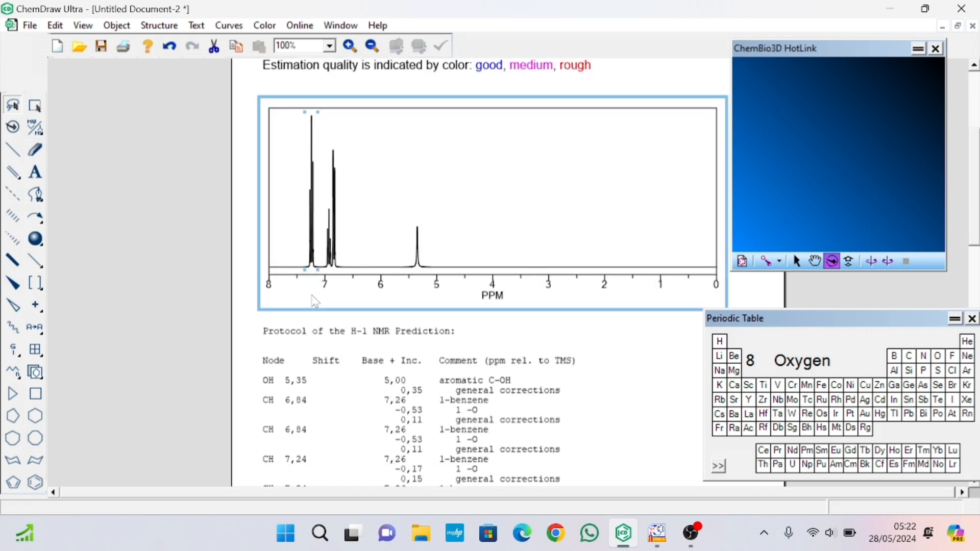
{"action": "scroll", "coordinate": [315, 303], "scroll_direction": "down", "scroll_amount": 6}
{"action": "left_click", "coordinate": [315, 302]}
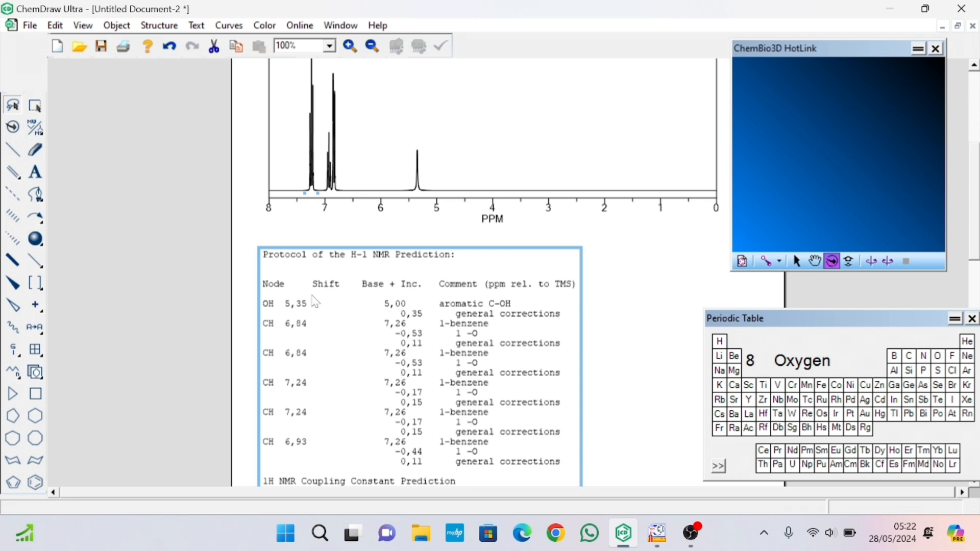
{"action": "scroll", "coordinate": [267, 416], "scroll_direction": "down", "scroll_amount": 2}
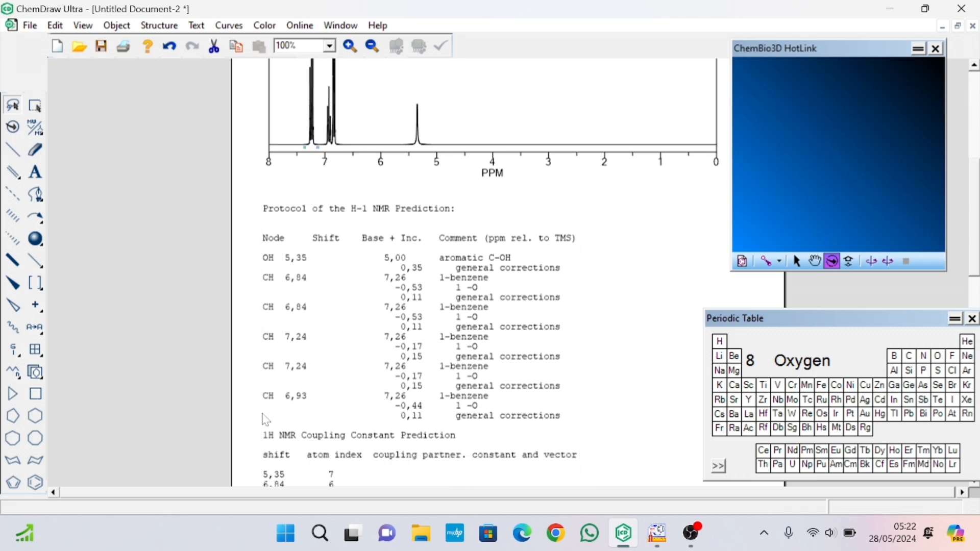
{"action": "scroll", "coordinate": [378, 380], "scroll_direction": "down", "scroll_amount": 2}
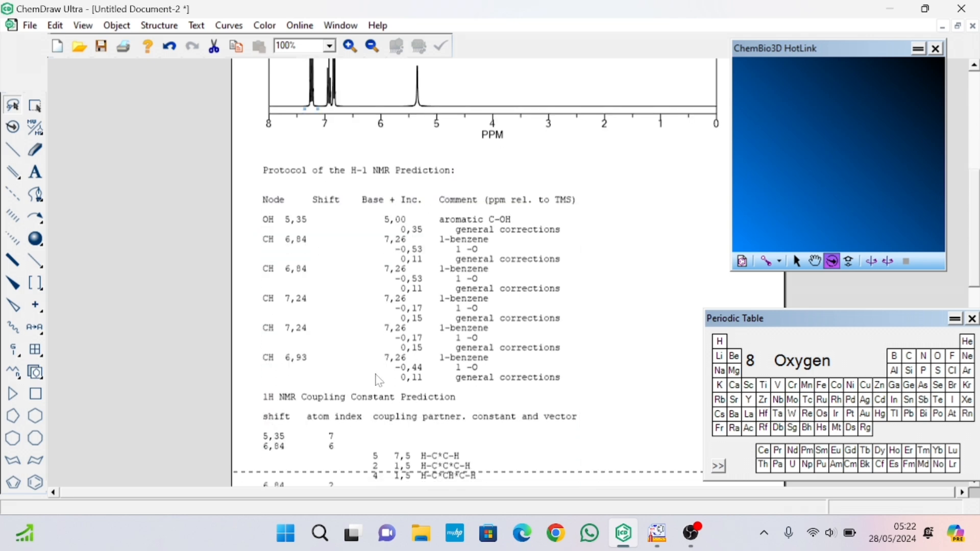
{"action": "scroll", "coordinate": [378, 380], "scroll_direction": "down", "scroll_amount": 2}
{"action": "scroll", "coordinate": [379, 380], "scroll_direction": "down", "scroll_amount": 2}
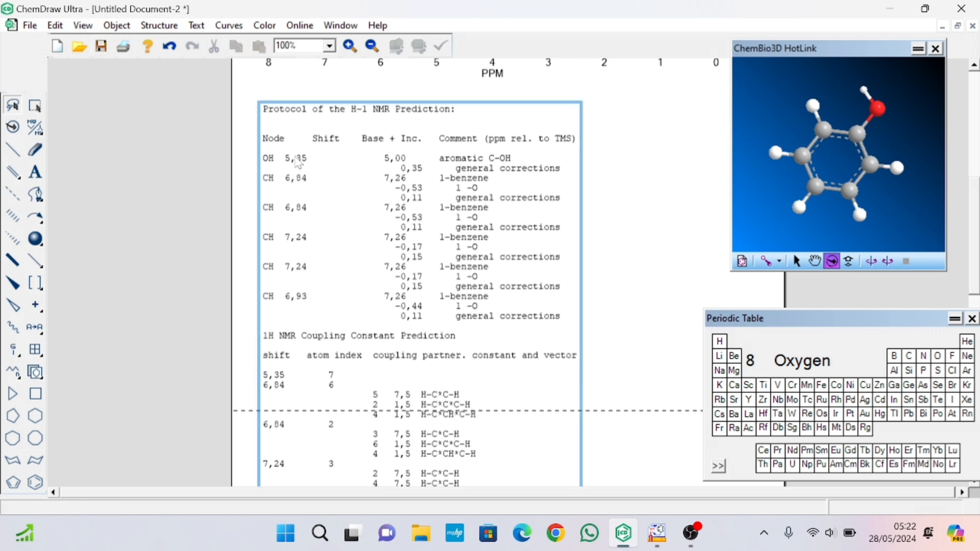
Step: Undo the 1H-NMR estimation content, insert phenol from its name, and move it near the page's upper-left area
{"action": "left_click", "coordinate": [171, 50]}
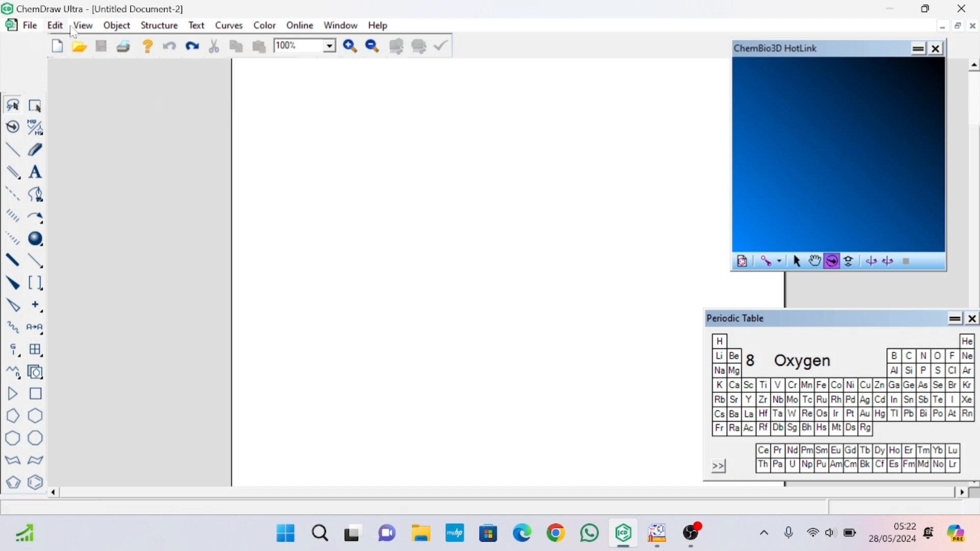
{"action": "left_click", "coordinate": [159, 26]}
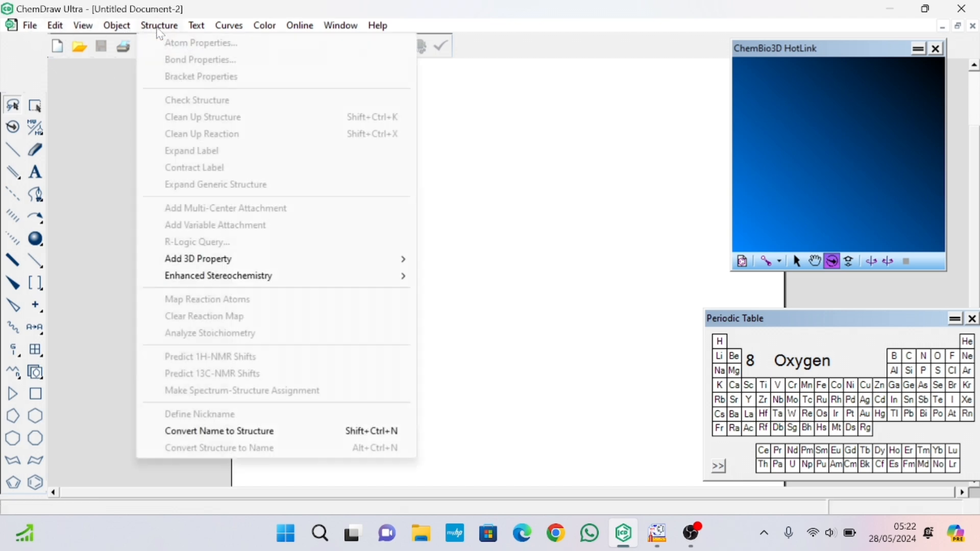
{"action": "left_click", "coordinate": [284, 430]}
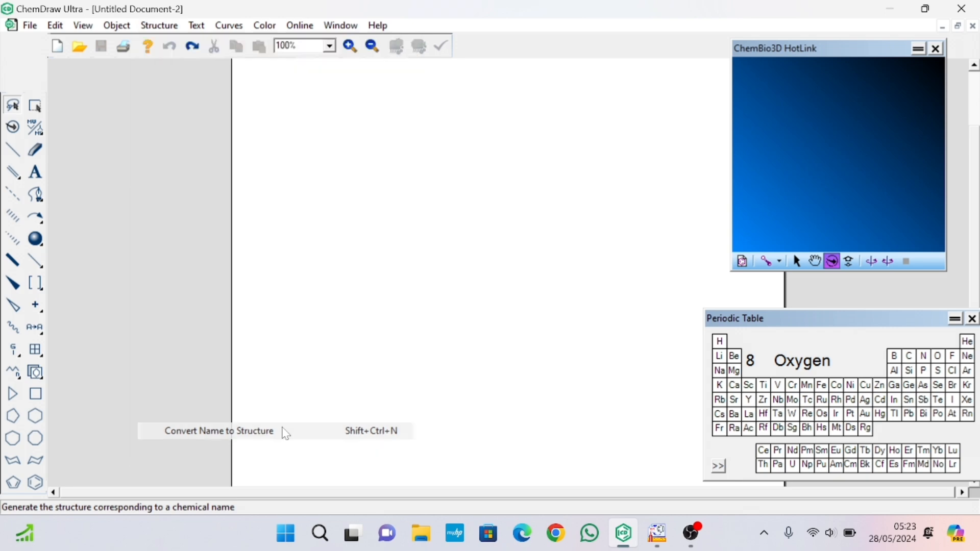
{"action": "left_click", "coordinate": [572, 268]}
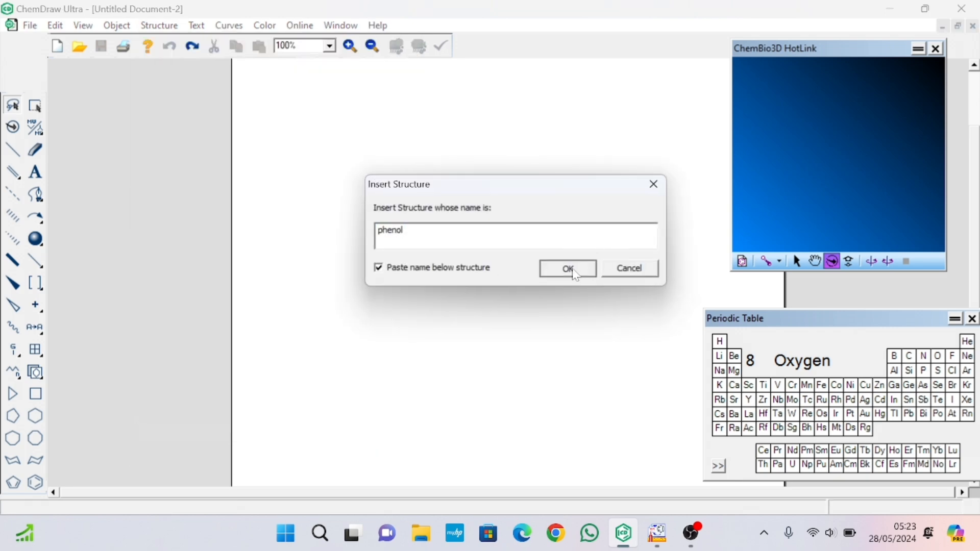
{"action": "left_click_drag", "start_coordinate": [482, 280], "coordinate": [329, 147]}
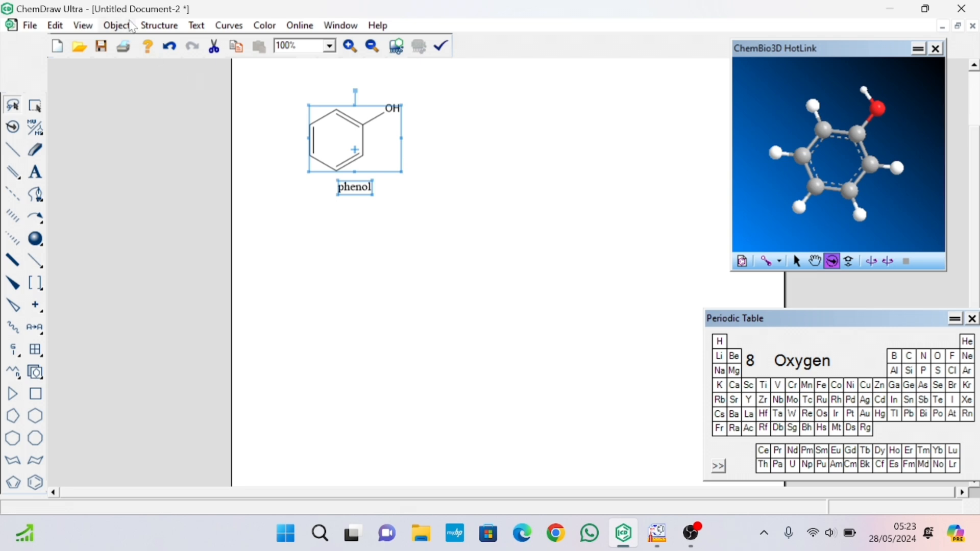
Step: Predict the 13C-NMR shifts of phenol, and examine the estimated carbon spectrum and the C-13 prediction protocol below it
{"action": "left_click", "coordinate": [156, 26]}
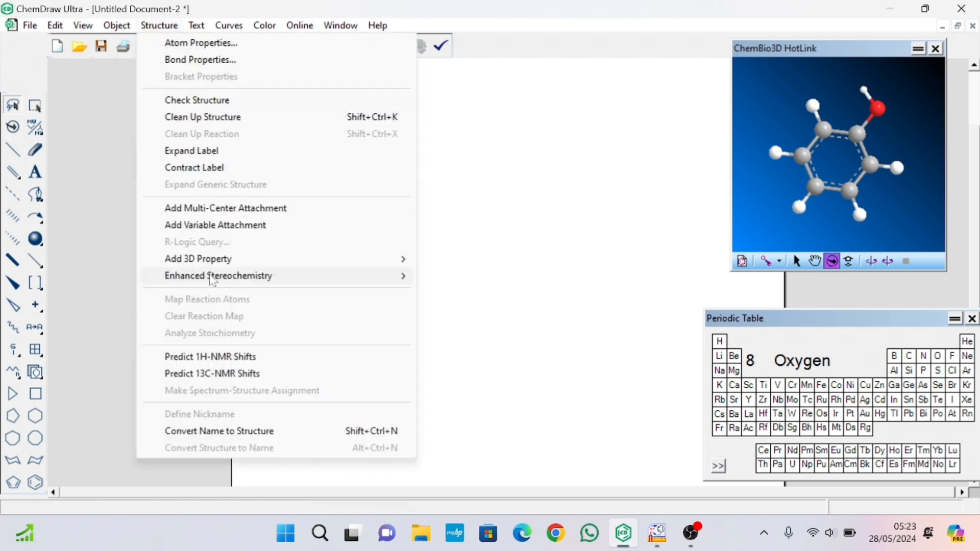
{"action": "mouse_move", "coordinate": [213, 278]}
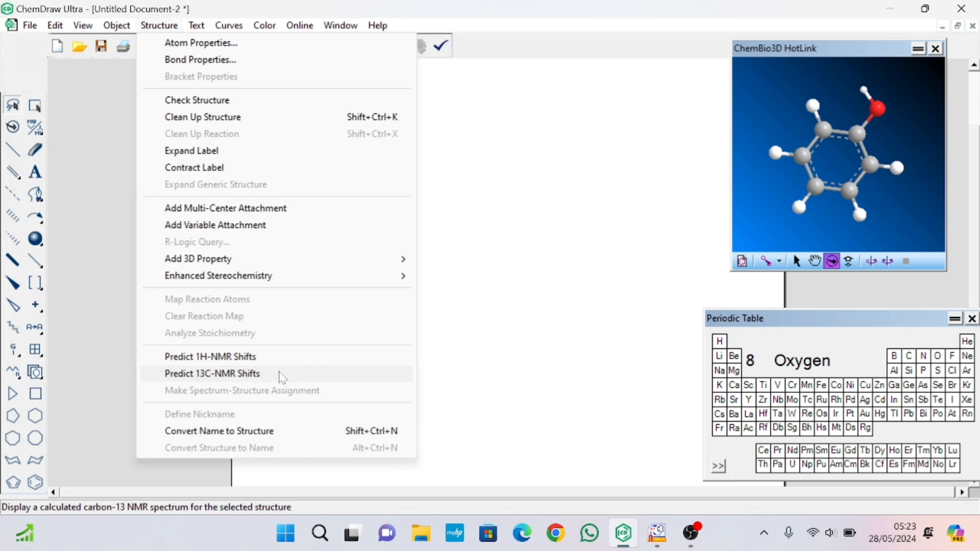
{"action": "left_click", "coordinate": [282, 378]}
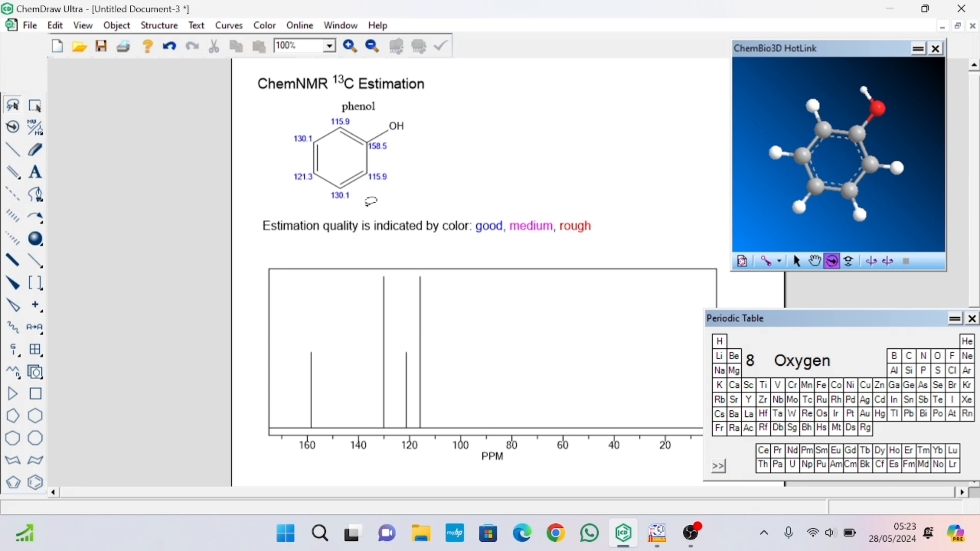
{"action": "mouse_move", "coordinate": [425, 295]}
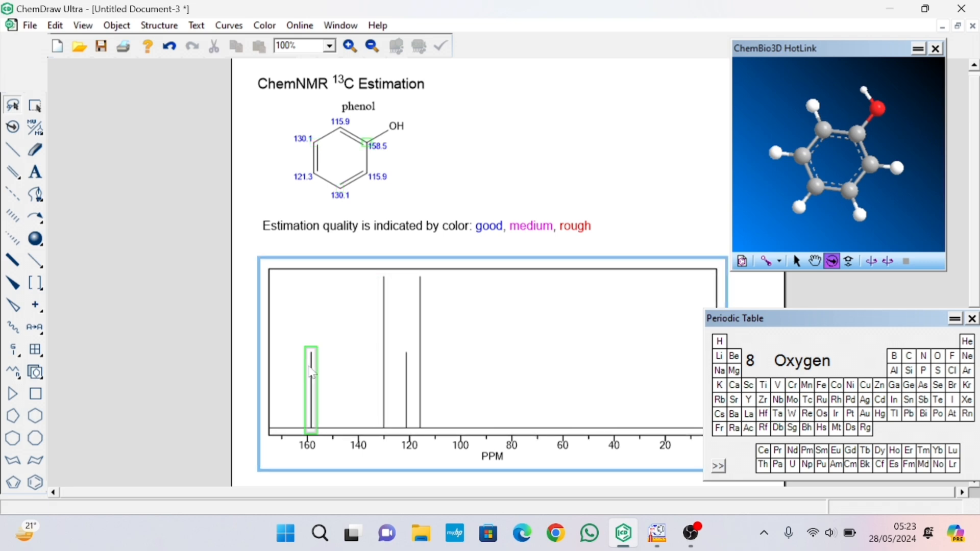
{"action": "scroll", "coordinate": [507, 177], "scroll_direction": "down", "scroll_amount": 1}
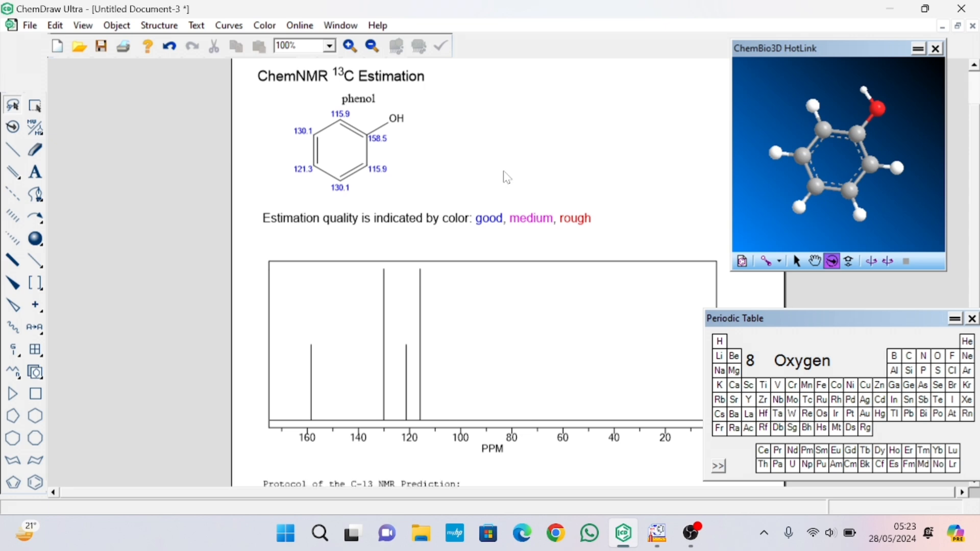
{"action": "scroll", "coordinate": [507, 177], "scroll_direction": "down", "scroll_amount": 3}
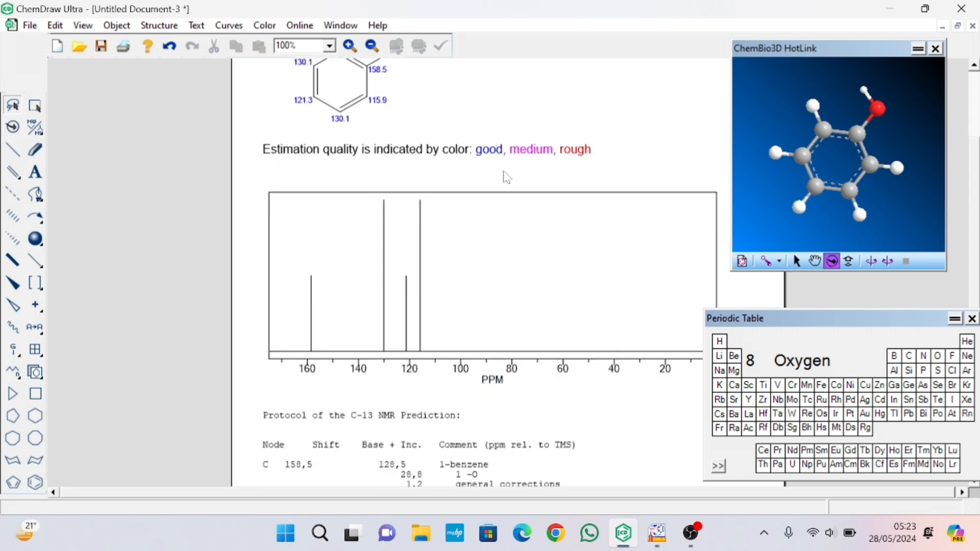
{"action": "scroll", "coordinate": [507, 177], "scroll_direction": "down", "scroll_amount": 5}
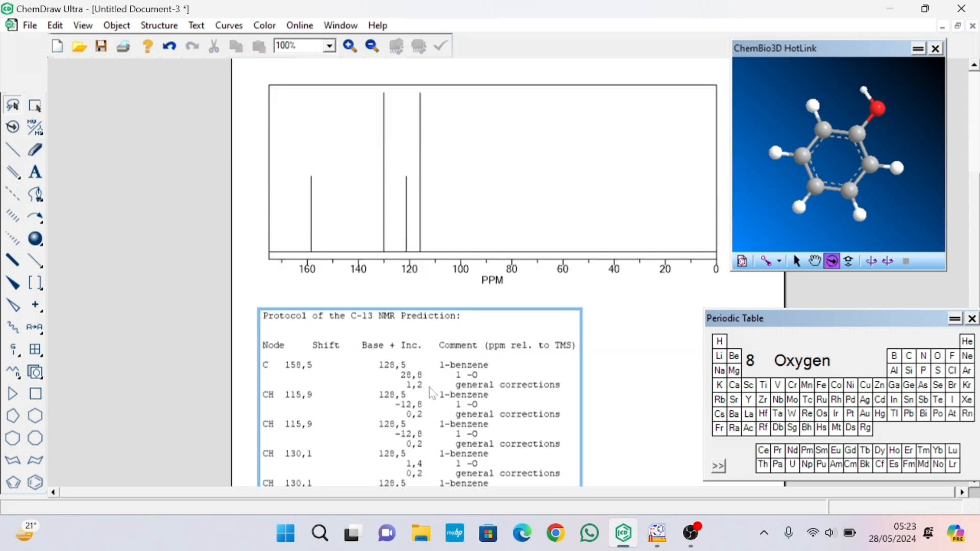
{"action": "scroll", "coordinate": [433, 393], "scroll_direction": "down", "scroll_amount": 5}
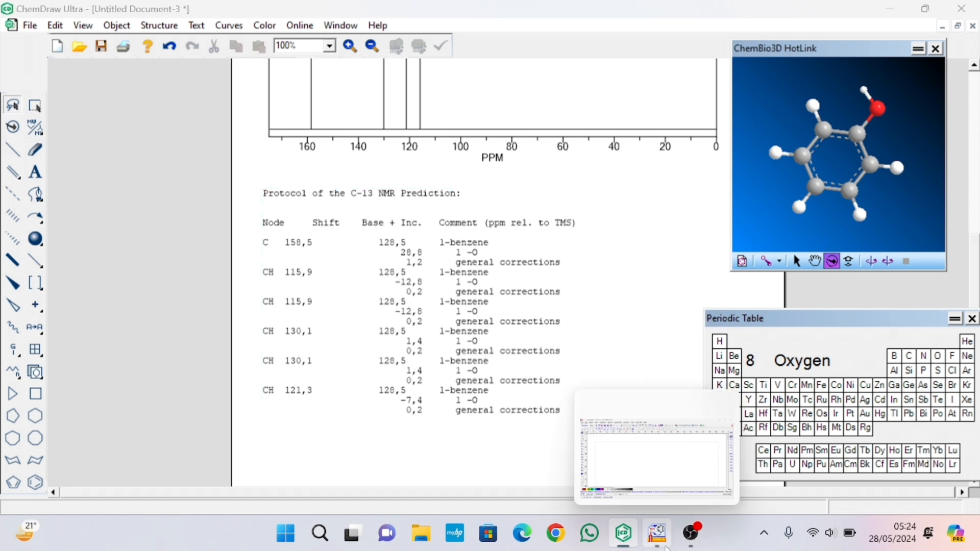
Step: Switch to ACD/ChemSketch and place a benzene ring in the left part of the drawing page
{"action": "left_click", "coordinate": [666, 547]}
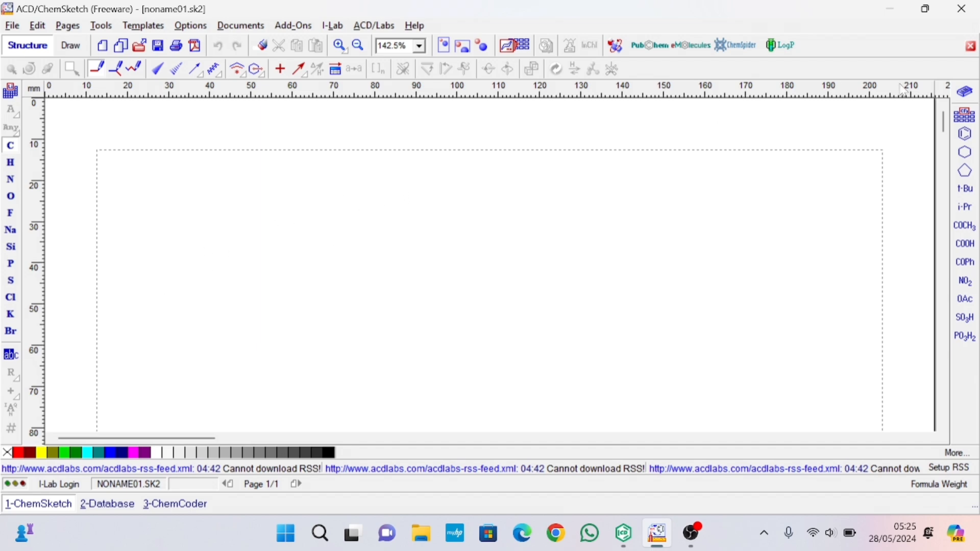
{"action": "left_click", "coordinate": [966, 135]}
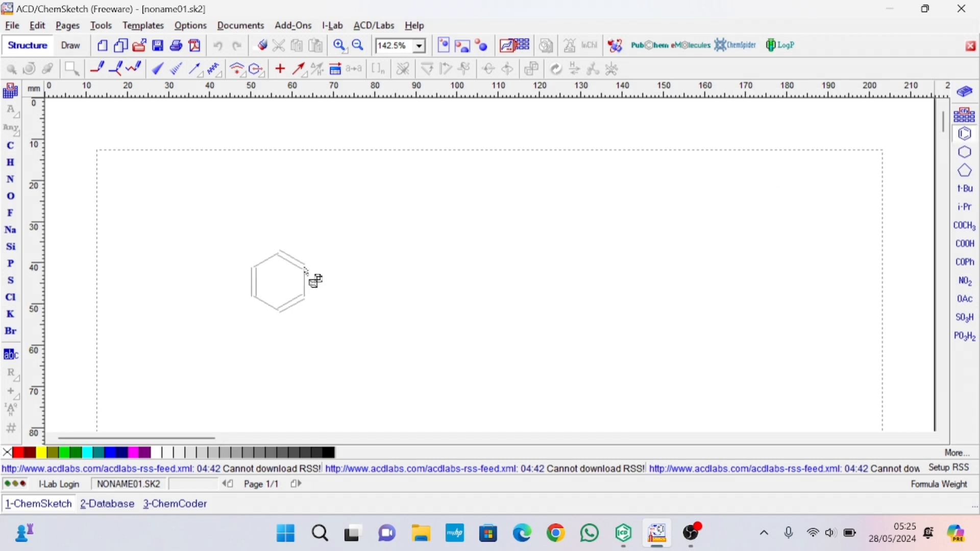
{"action": "left_click", "coordinate": [314, 280]}
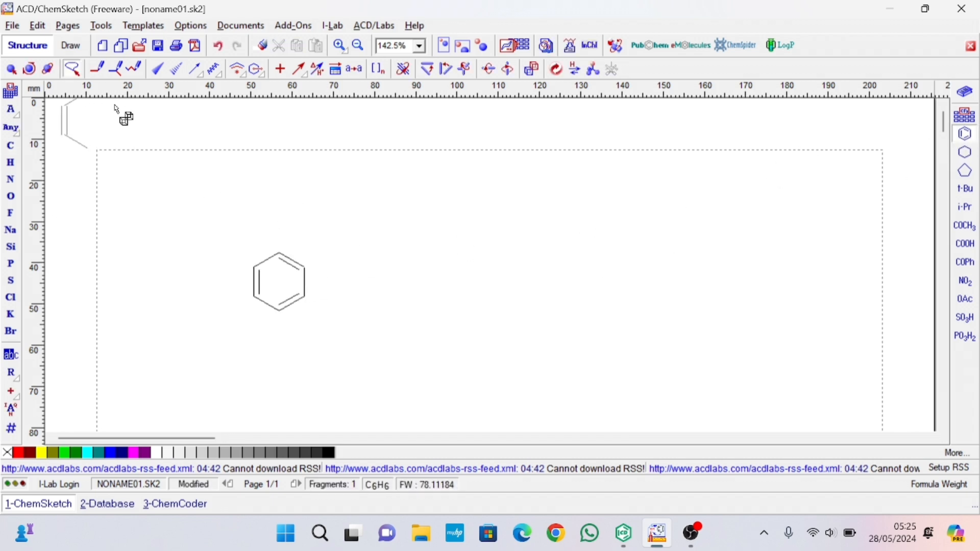
Step: Attach a single-bonded carbon to the benzene ring's upper-right atom and replace that carbon with oxygen to form phenol
{"action": "left_click", "coordinate": [99, 69]}
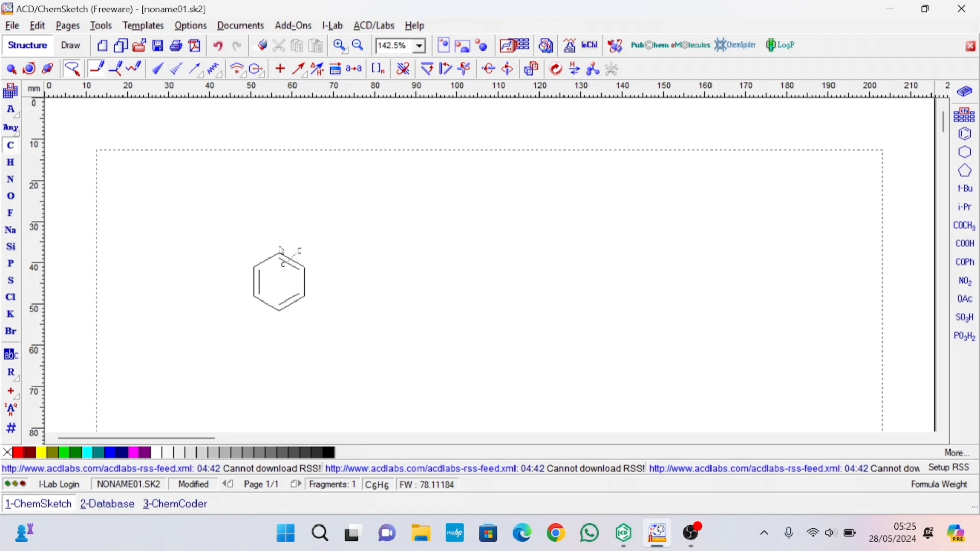
{"action": "left_click", "coordinate": [307, 268]}
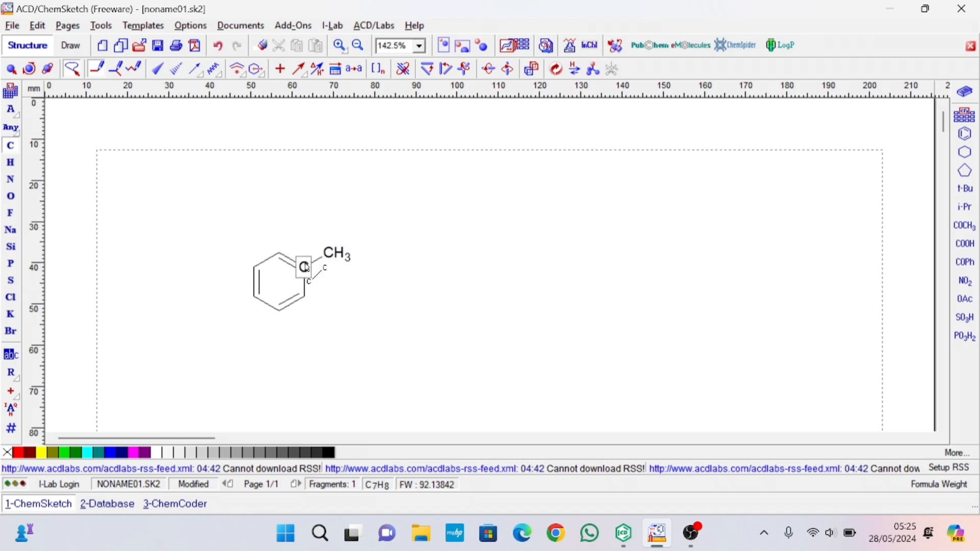
{"action": "left_click", "coordinate": [11, 196]}
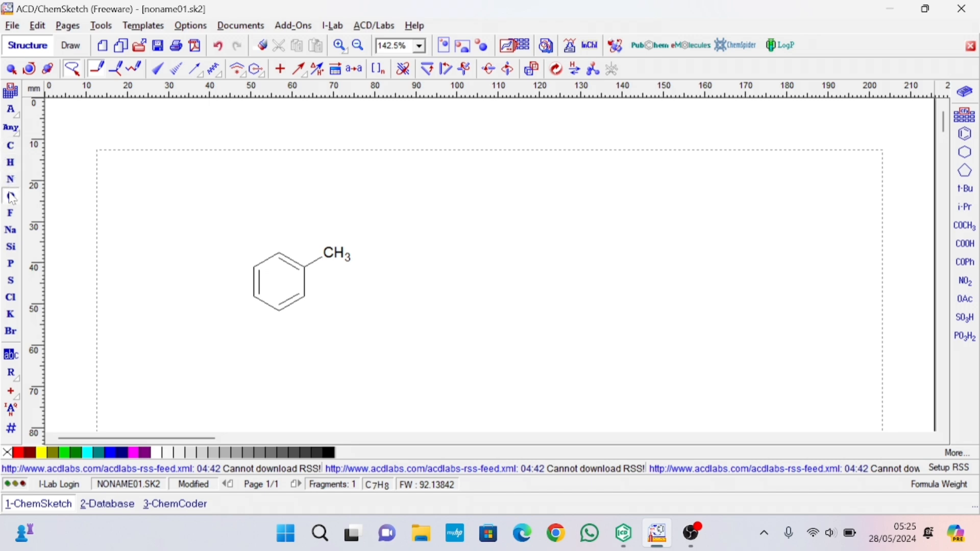
{"action": "left_click", "coordinate": [328, 261]}
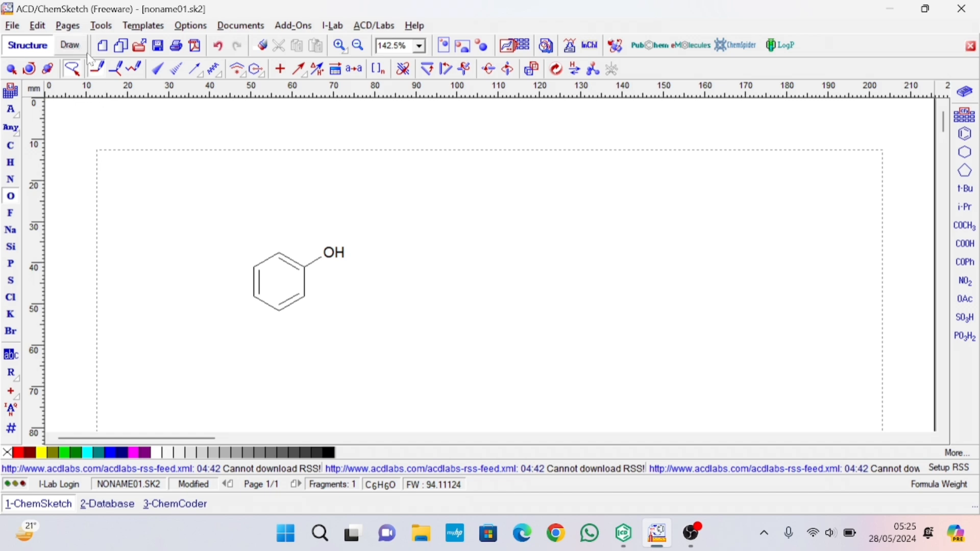
Step: Generate a structure from the SMILES string C1=CC=C(C=C1)O and place it to the right of the drawn phenol
{"action": "left_click", "coordinate": [102, 27]}
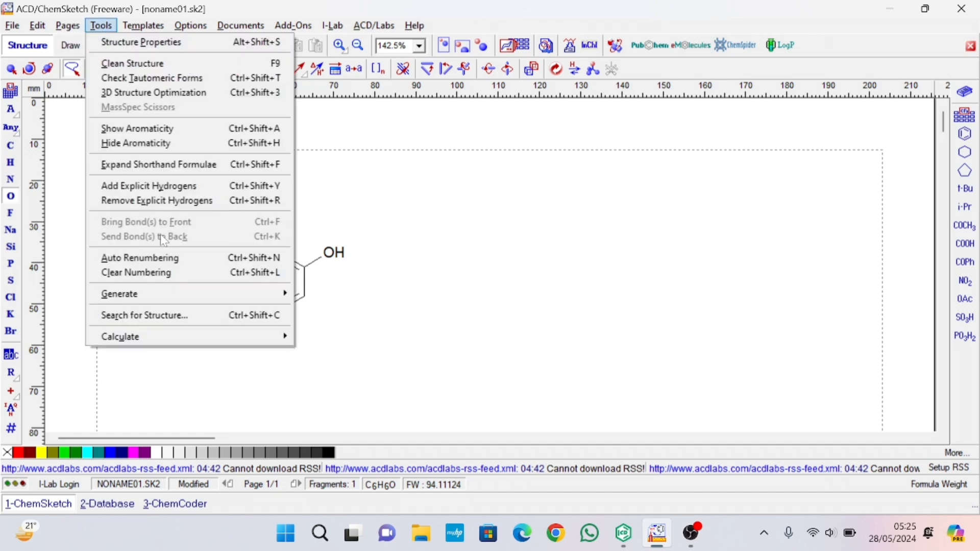
{"action": "mouse_move", "coordinate": [162, 296]}
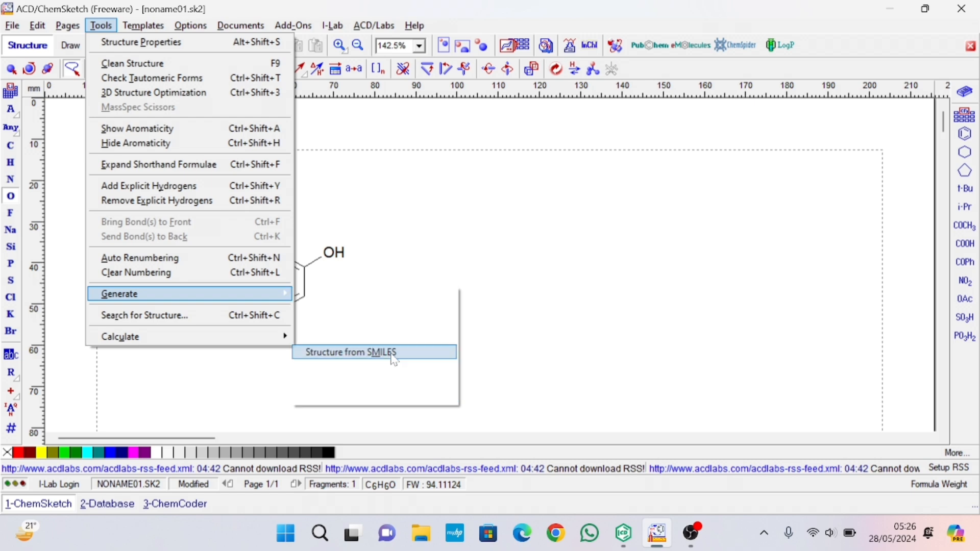
{"action": "left_click", "coordinate": [394, 353]}
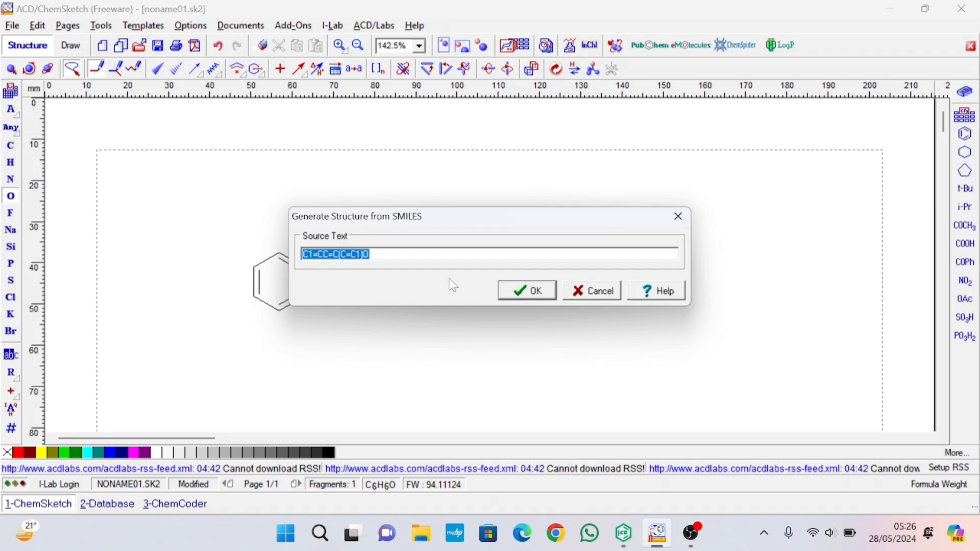
{"action": "left_click", "coordinate": [536, 299]}
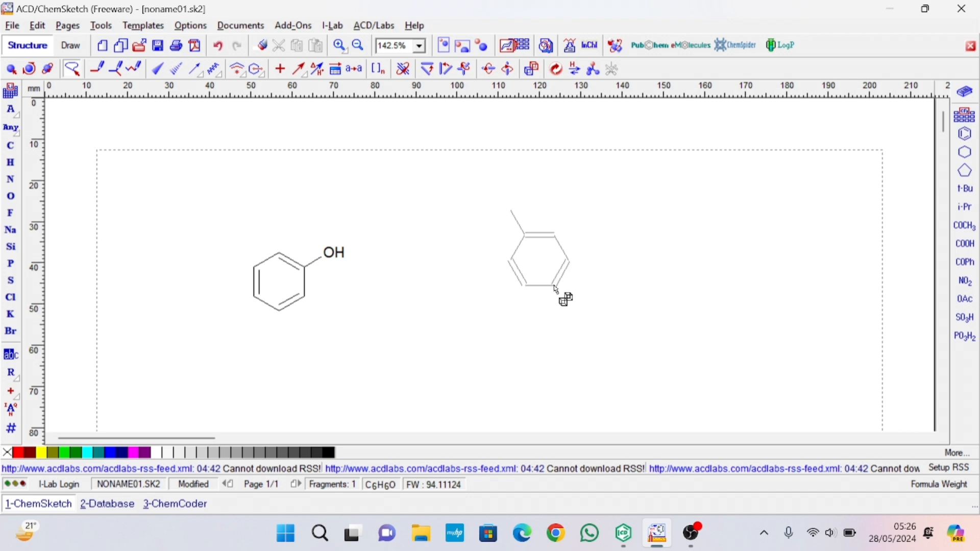
{"action": "left_click", "coordinate": [558, 292]}
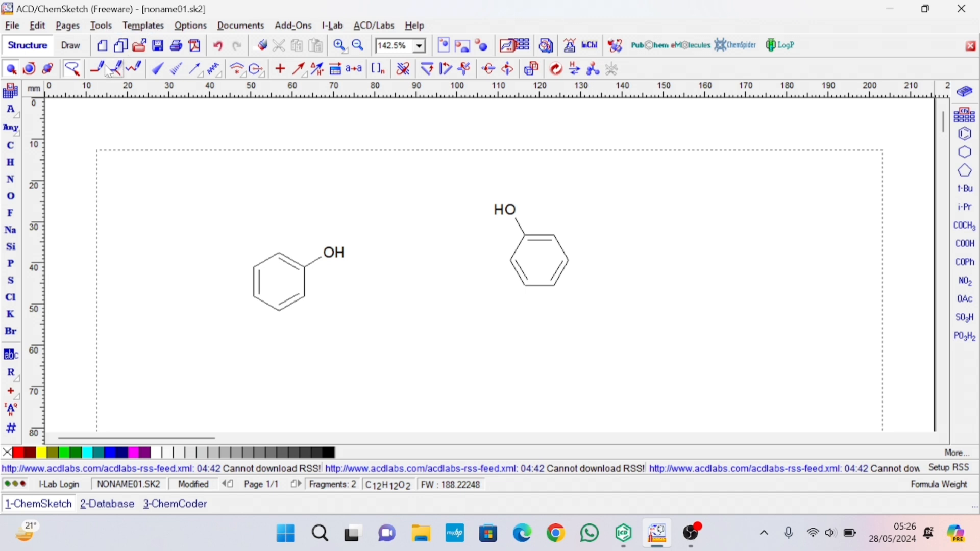
Step: Select the entire hand-drawn phenol molecule on the left and delete it
{"action": "left_click", "coordinate": [49, 68]}
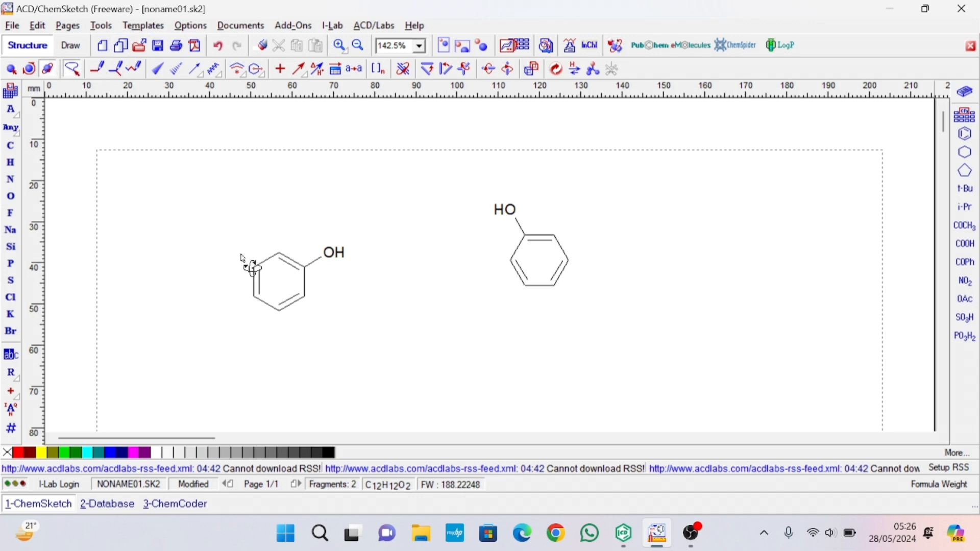
{"action": "left_click_drag", "start_coordinate": [236, 225], "coordinate": [340, 298]}
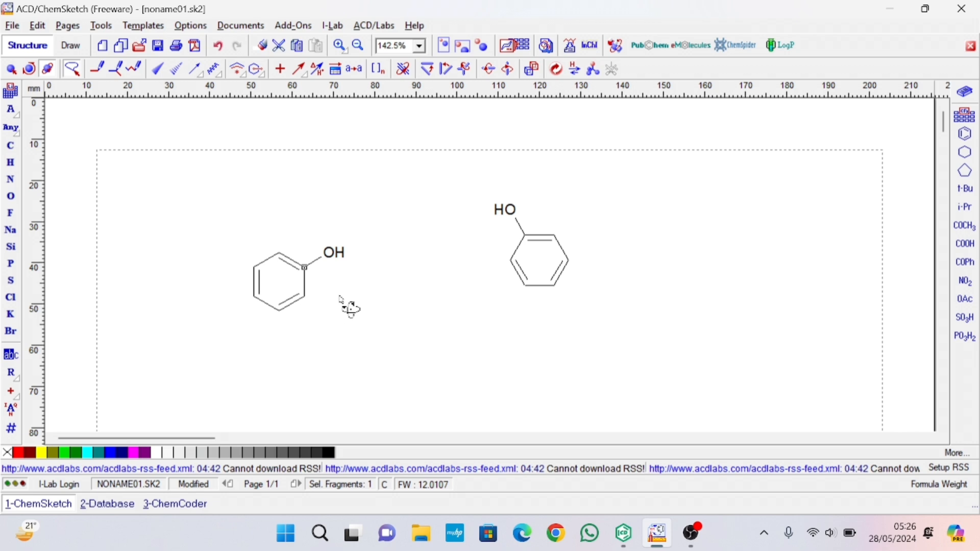
{"action": "mouse_move", "coordinate": [241, 227]}
{"action": "left_mouse_down"}
{"action": "mouse_move", "coordinate": [358, 256]}
{"action": "mouse_move", "coordinate": [341, 332]}
{"action": "mouse_move", "coordinate": [257, 385]}
{"action": "mouse_move", "coordinate": [229, 363]}
{"action": "left_mouse_up"}
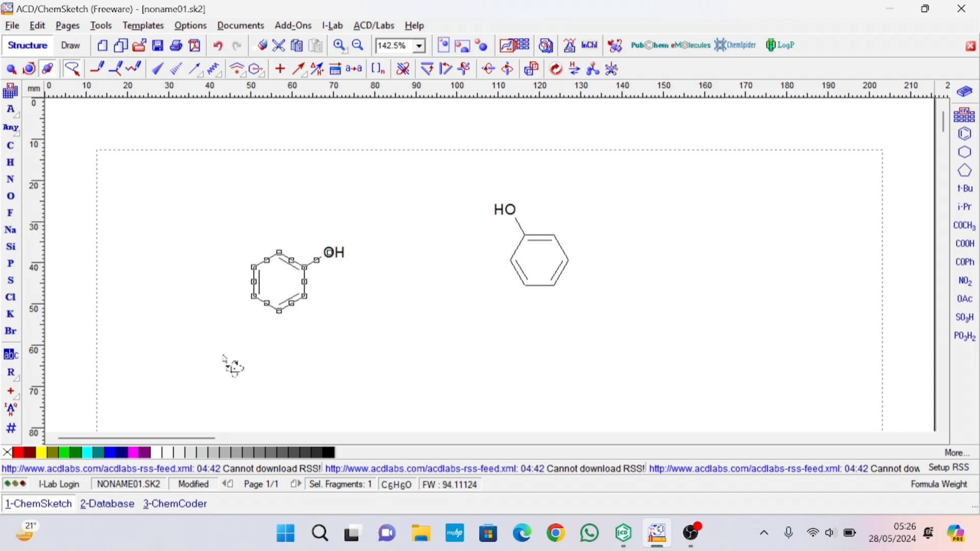
{"action": "left_click", "coordinate": [262, 46]}
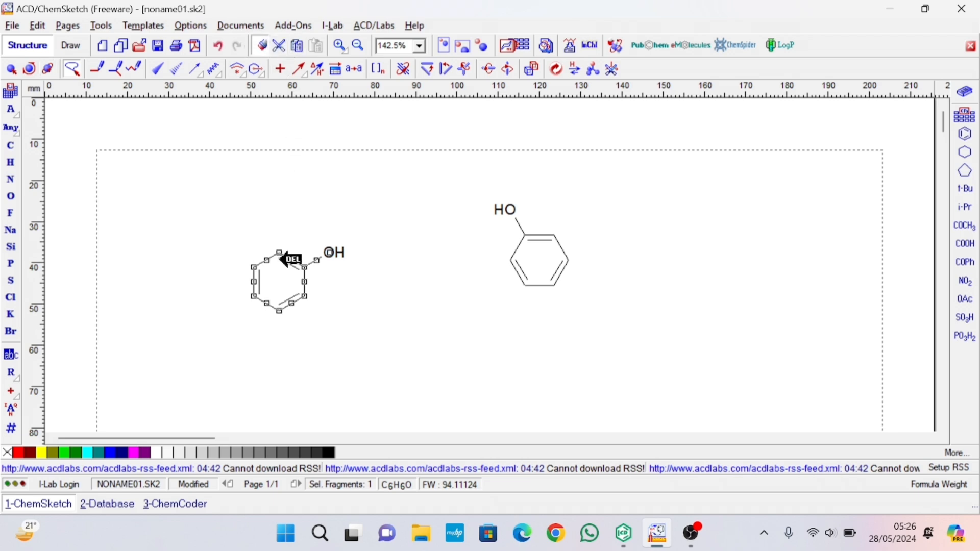
{"action": "left_click", "coordinate": [330, 253]}
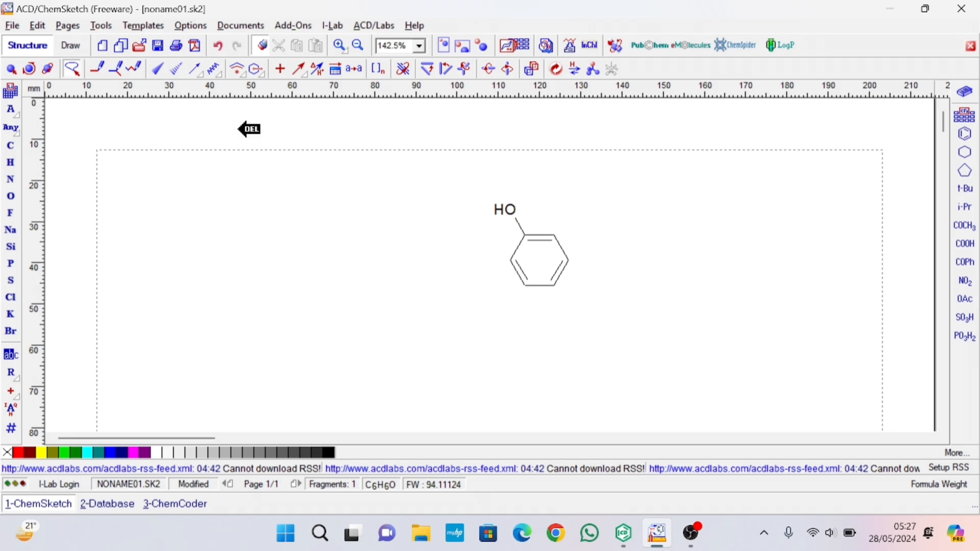
Step: Select the remaining SMILES-generated molecule and generate its chemical name below the structure
{"action": "left_click", "coordinate": [48, 68]}
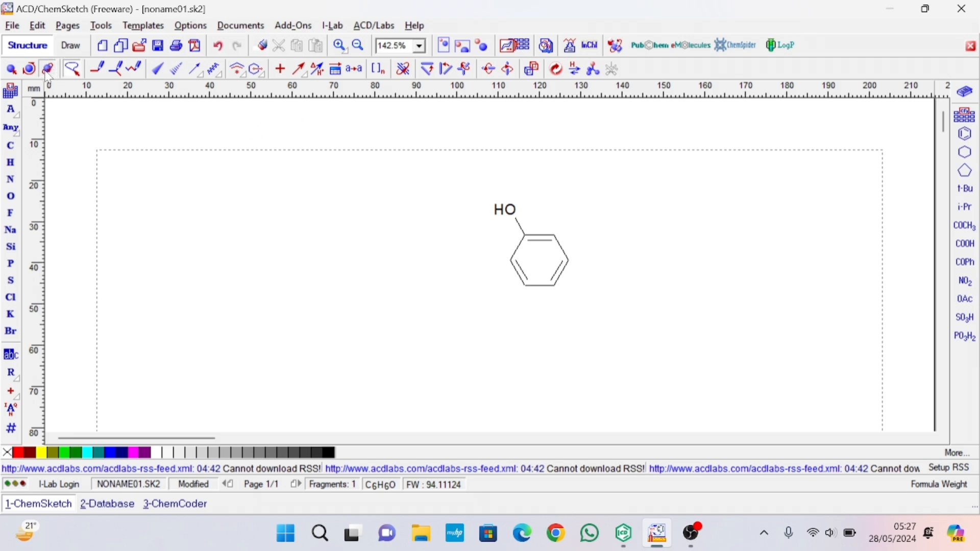
{"action": "left_click", "coordinate": [459, 201]}
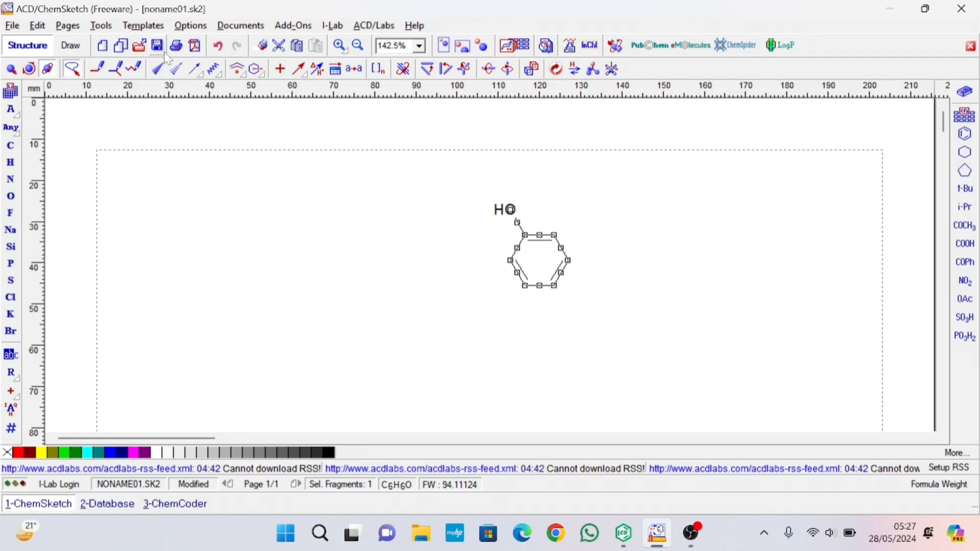
{"action": "left_click", "coordinate": [100, 27]}
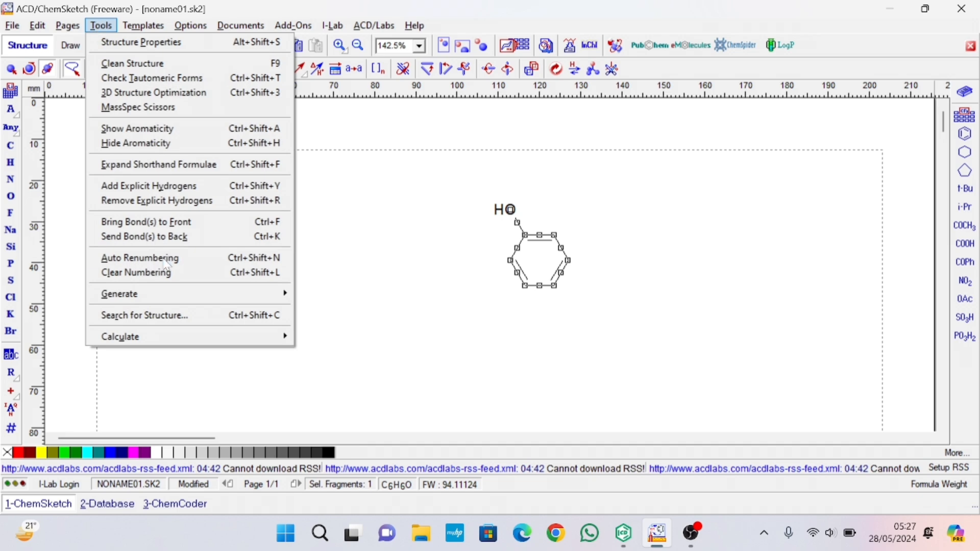
{"action": "mouse_move", "coordinate": [165, 299]}
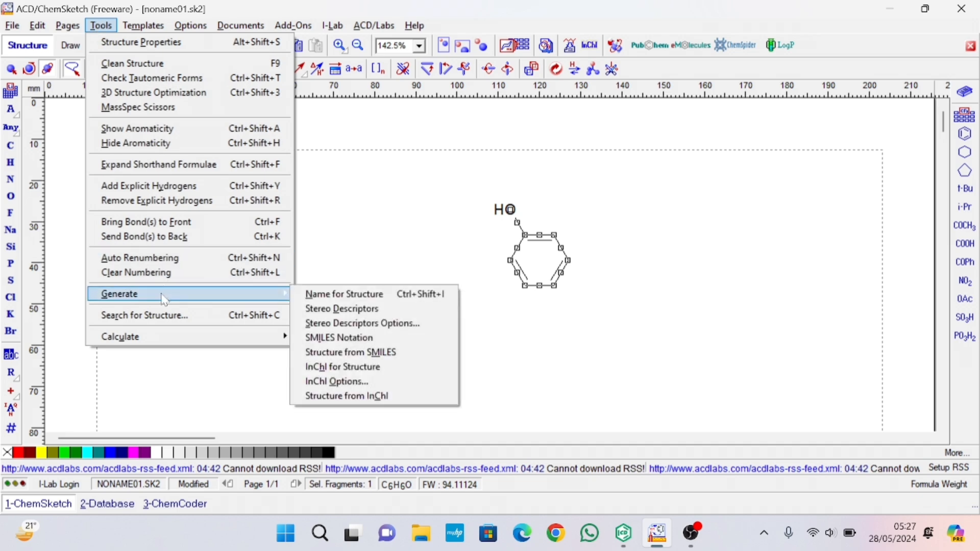
{"action": "left_click", "coordinate": [303, 302]}
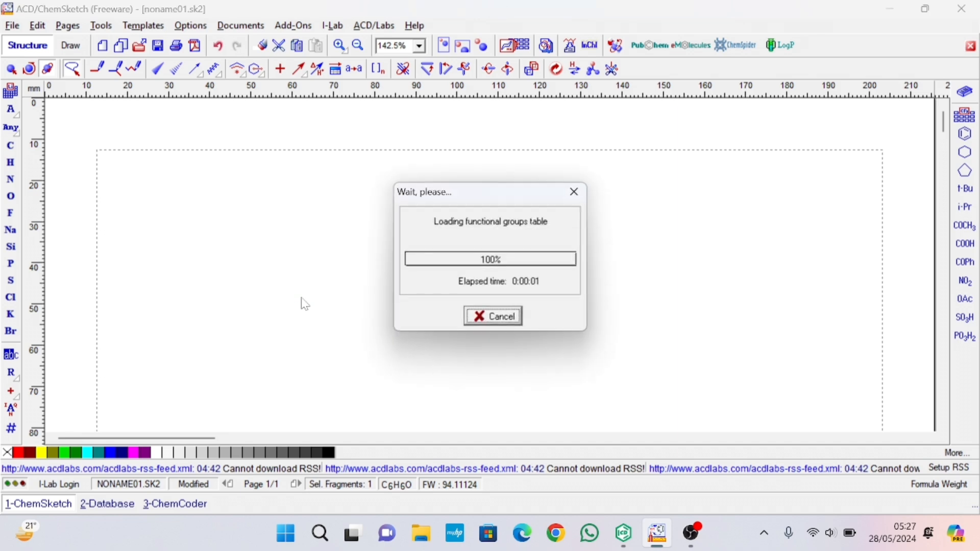
{"action": "left_click", "coordinate": [681, 264]}
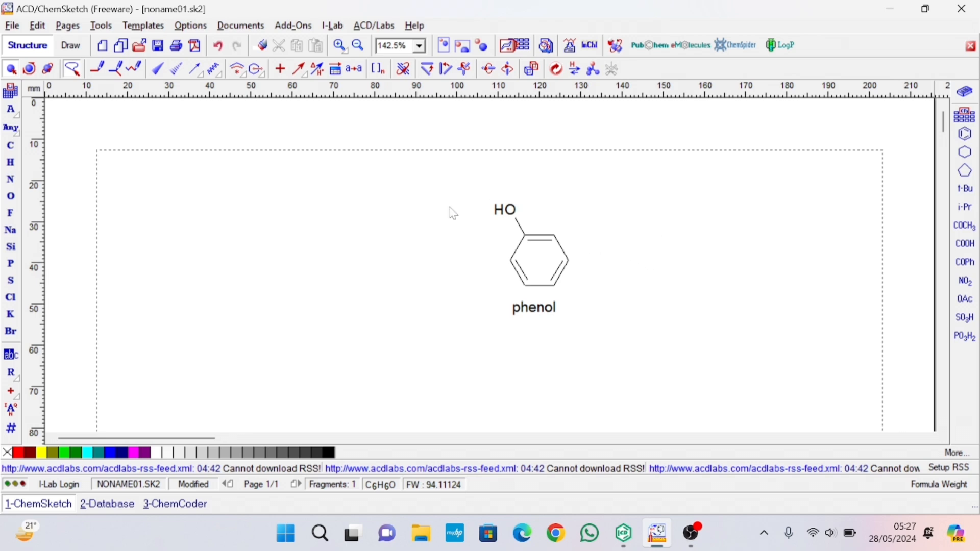
Step: Add explicit hydrogens to the named phenol structure and undo the addition
{"action": "left_click", "coordinate": [101, 26]}
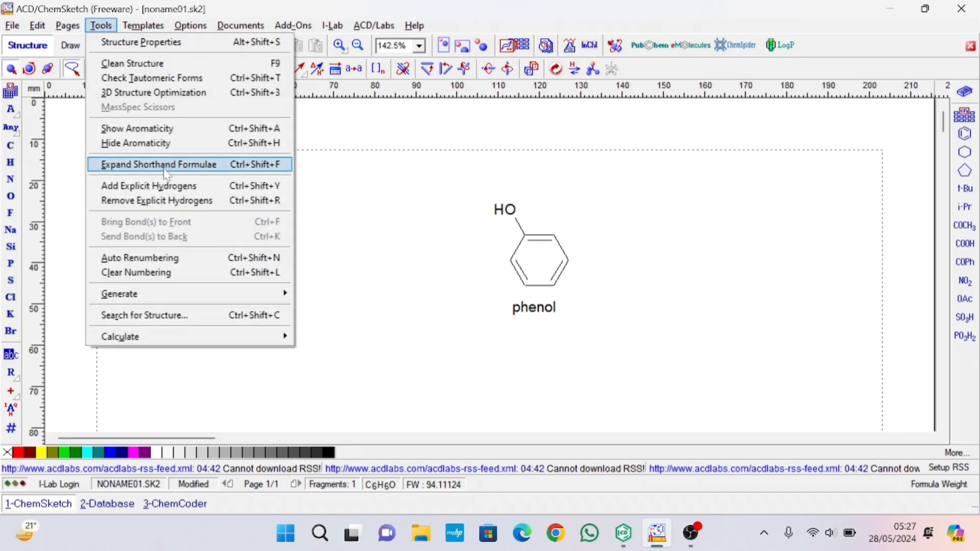
{"action": "left_click", "coordinate": [206, 187]}
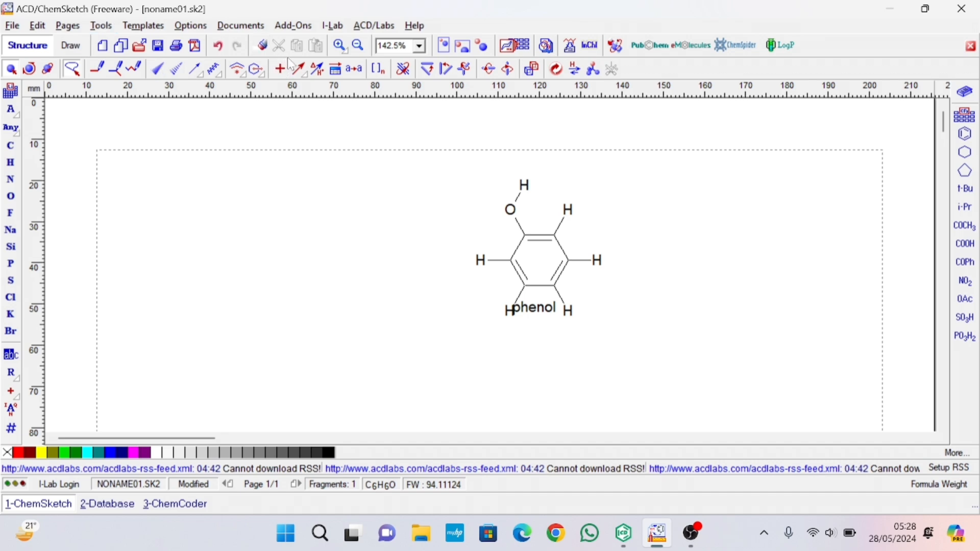
{"action": "left_click", "coordinate": [218, 45]}
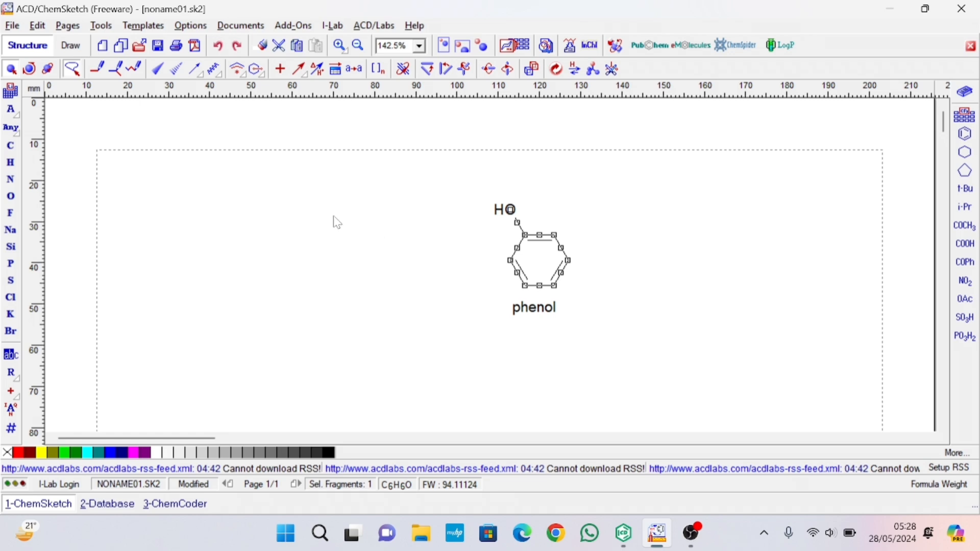
Step: Calculate the elemental composition of the selected phenol structure and dismiss the result without copying it
{"action": "left_click", "coordinate": [102, 29]}
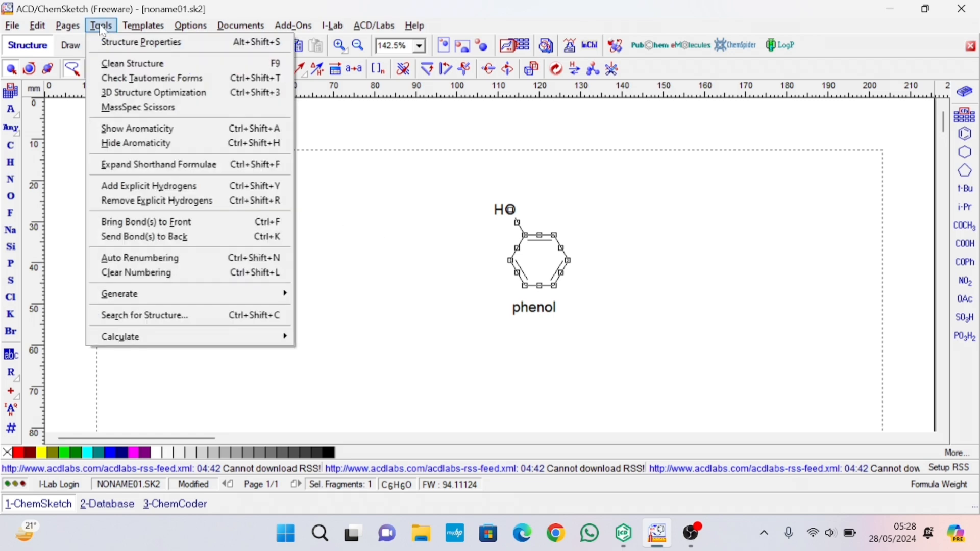
{"action": "mouse_move", "coordinate": [189, 334]}
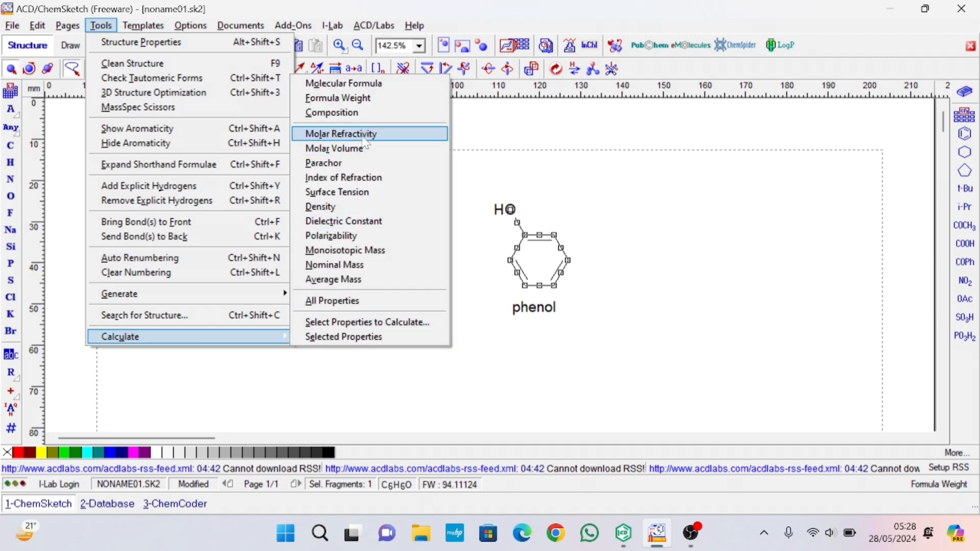
{"action": "left_click", "coordinate": [340, 113]}
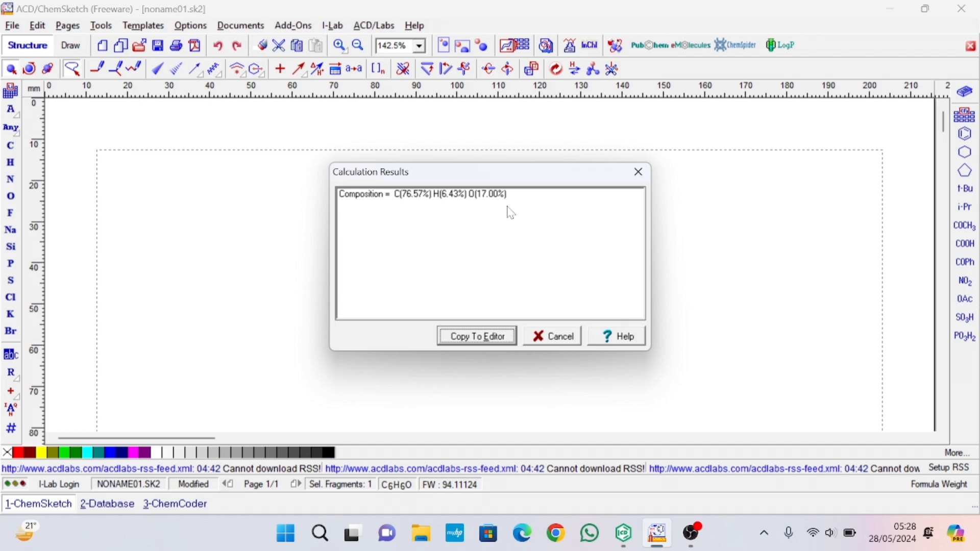
{"action": "left_click", "coordinate": [548, 342]}
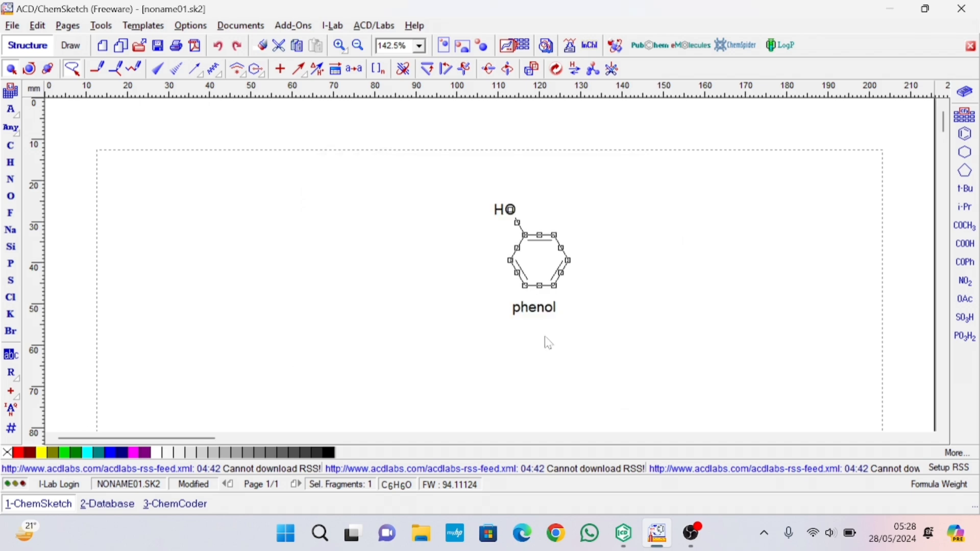
Step: Calculate the molecular formula of the selected phenol structure and dismiss the result
{"action": "left_click", "coordinate": [100, 25]}
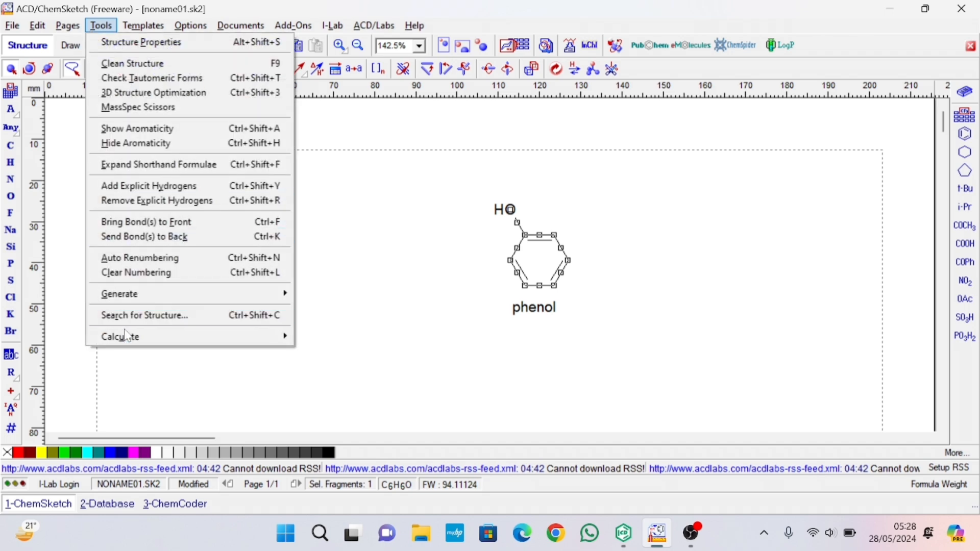
{"action": "mouse_move", "coordinate": [127, 337]}
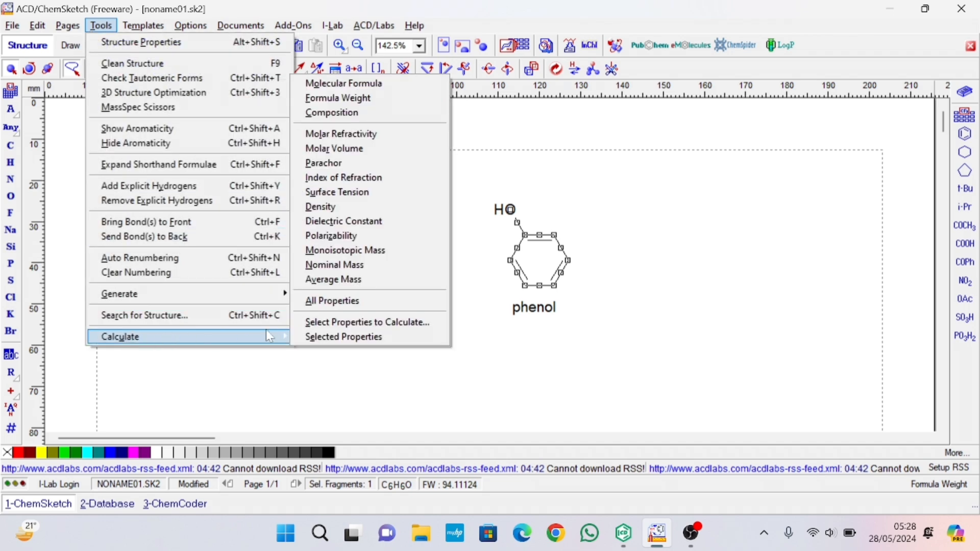
{"action": "left_click", "coordinate": [351, 84]}
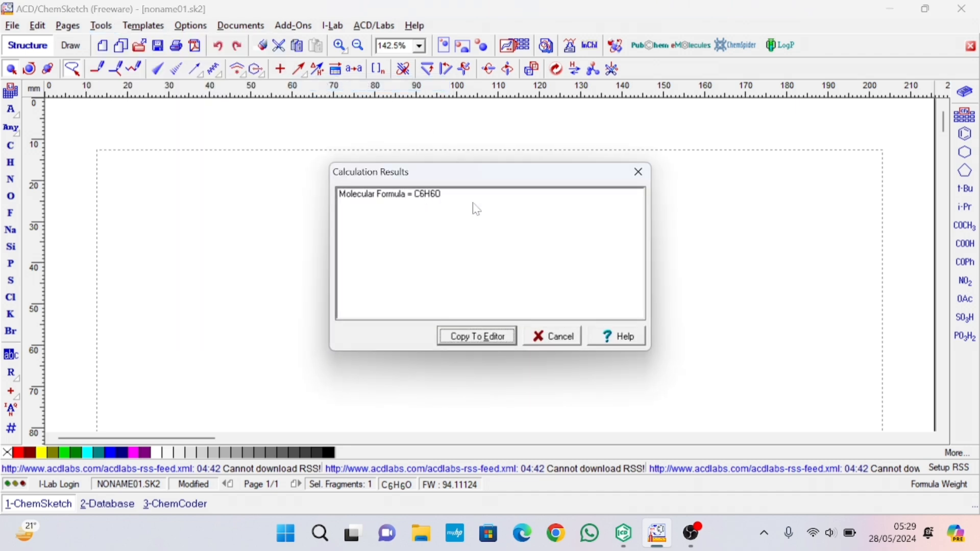
{"action": "left_click", "coordinate": [540, 332]}
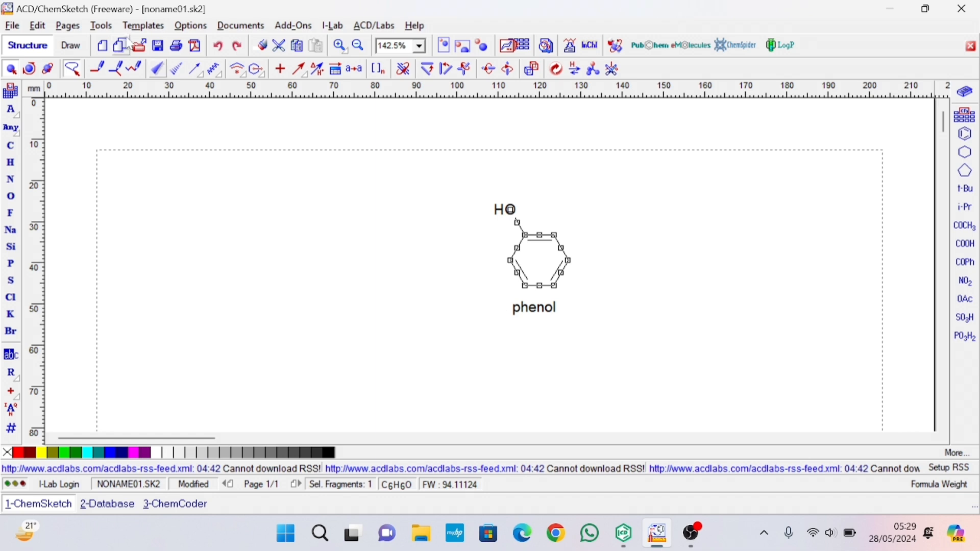
Step: Calculate the formula weight of the selected phenol structure and close the result
{"action": "left_click", "coordinate": [101, 26]}
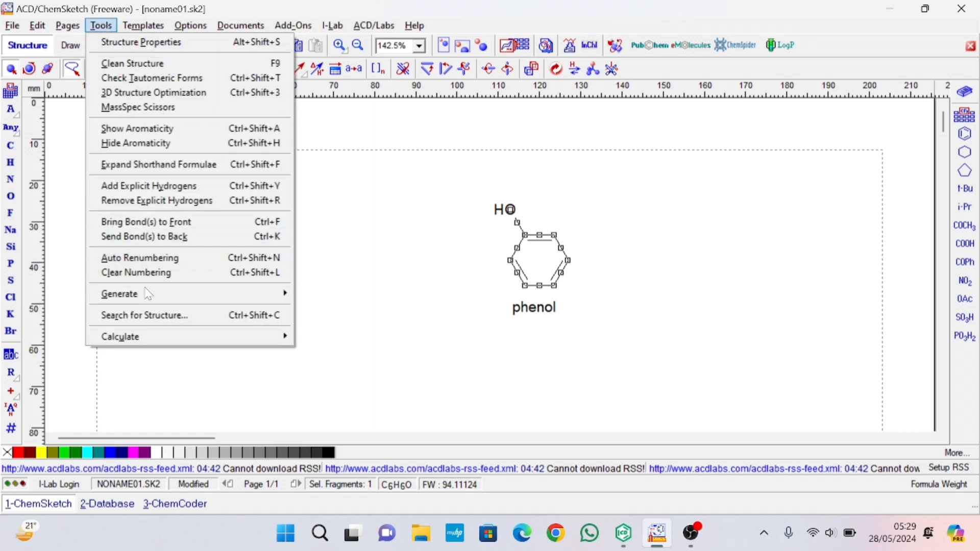
{"action": "mouse_move", "coordinate": [154, 342]}
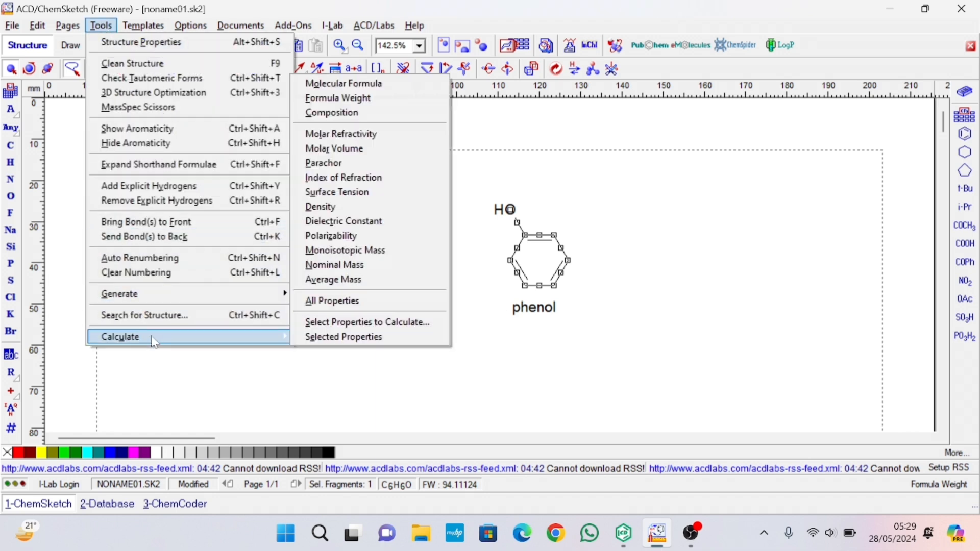
{"action": "left_click", "coordinate": [346, 100]}
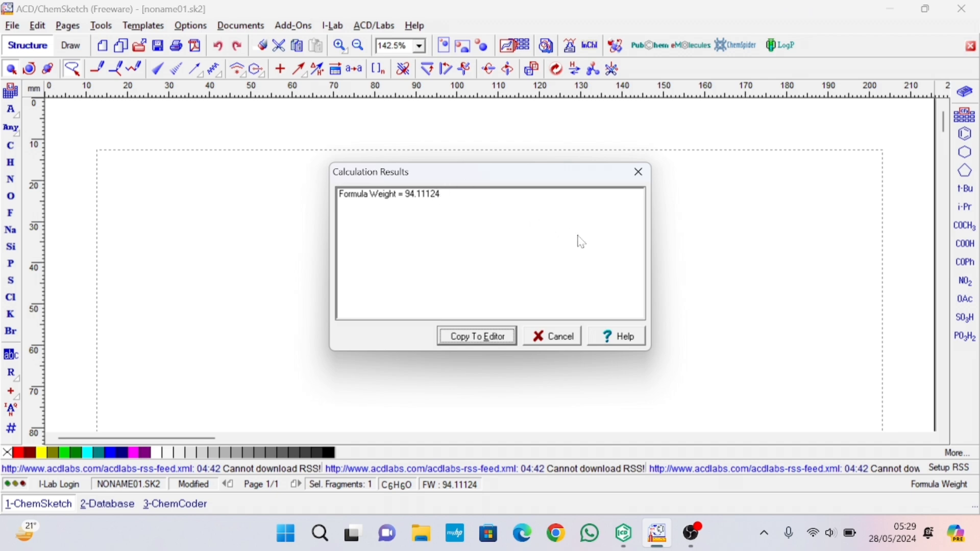
{"action": "left_click", "coordinate": [639, 177]}
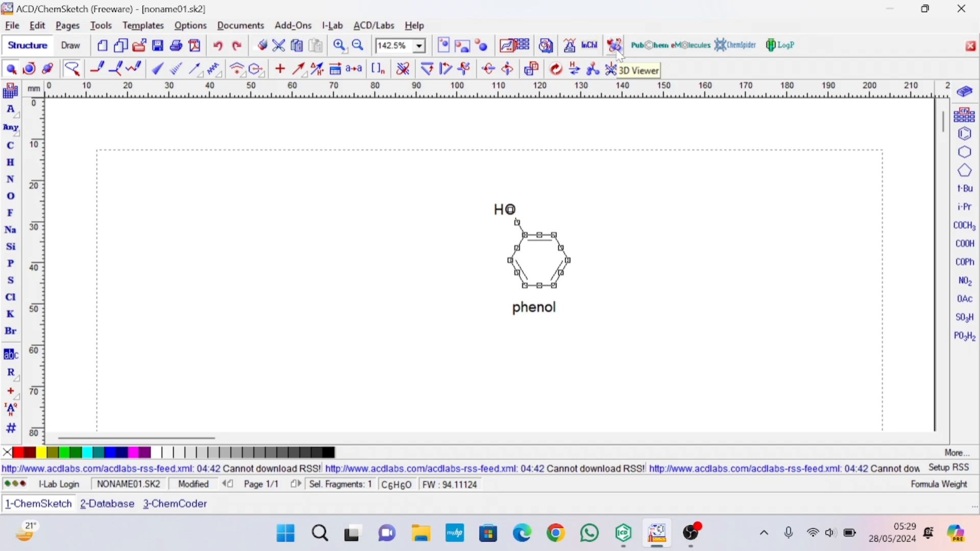
Step: Open the phenol in the 3D Viewer and view it as sticks, balls and sticks, spacefill, dots only and flat overlapping discs
{"action": "left_click", "coordinate": [617, 51]}
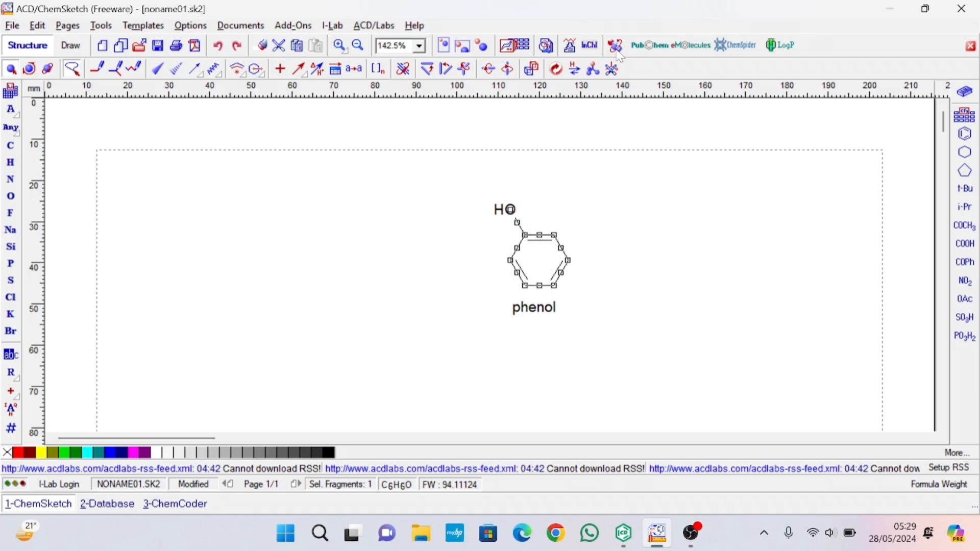
{"action": "left_click", "coordinate": [617, 49]}
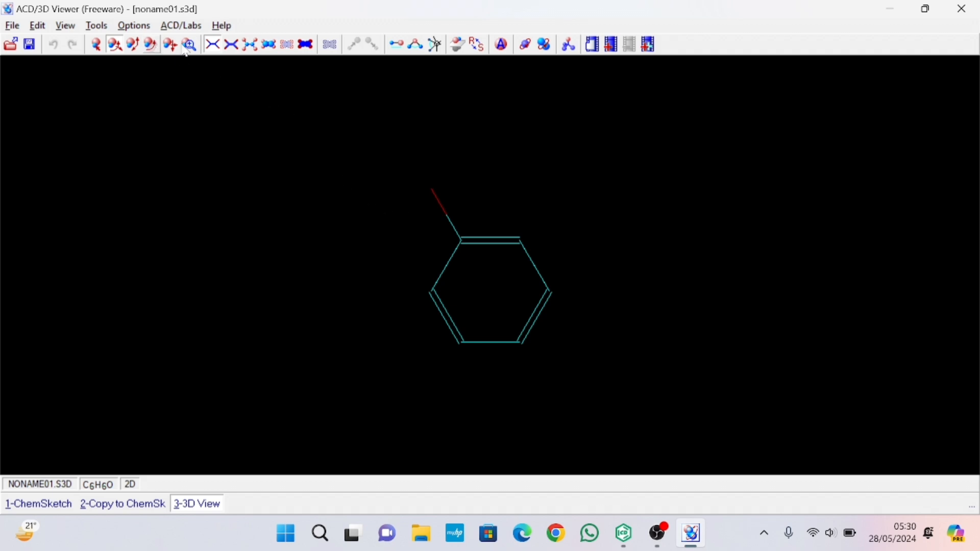
{"action": "left_click", "coordinate": [230, 51]}
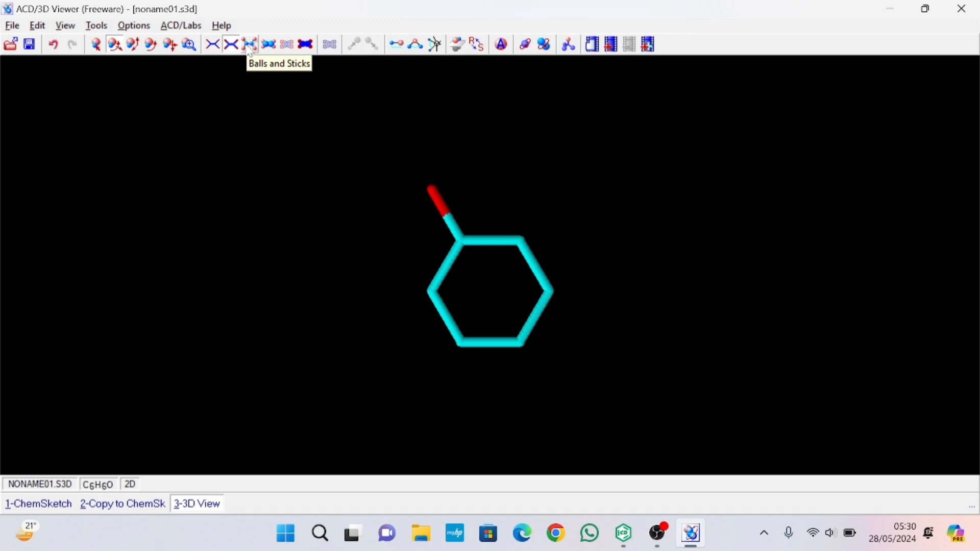
{"action": "left_click", "coordinate": [249, 51]}
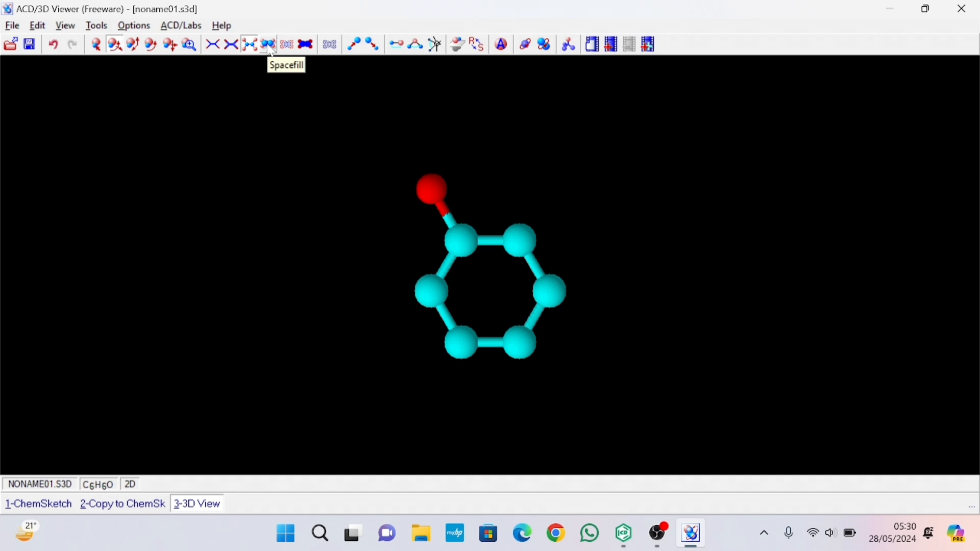
{"action": "left_click", "coordinate": [269, 46]}
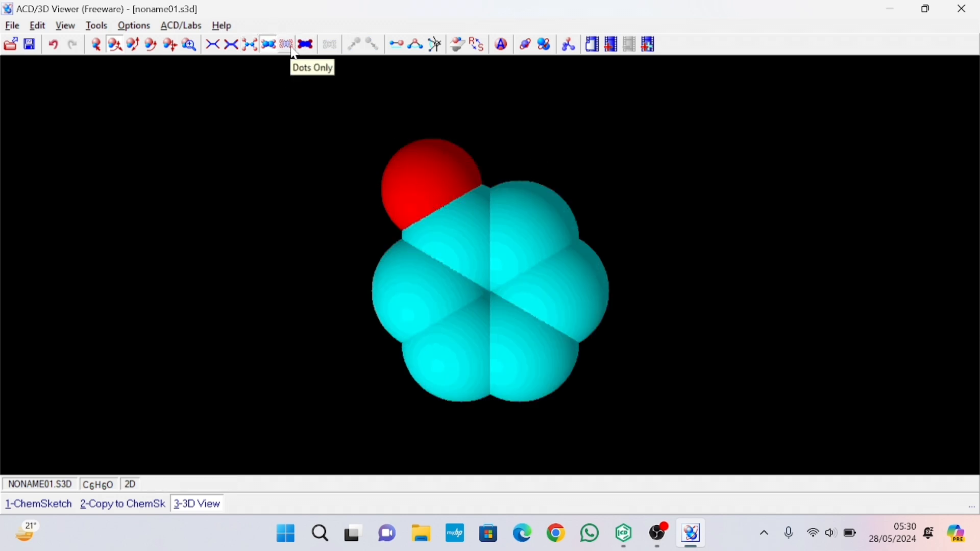
{"action": "left_click", "coordinate": [287, 45]}
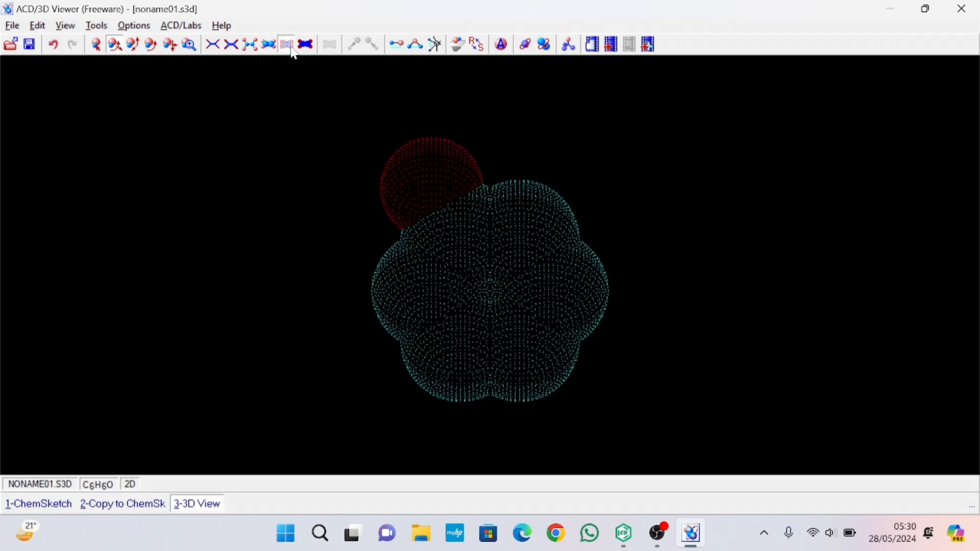
{"action": "left_click", "coordinate": [313, 49]}
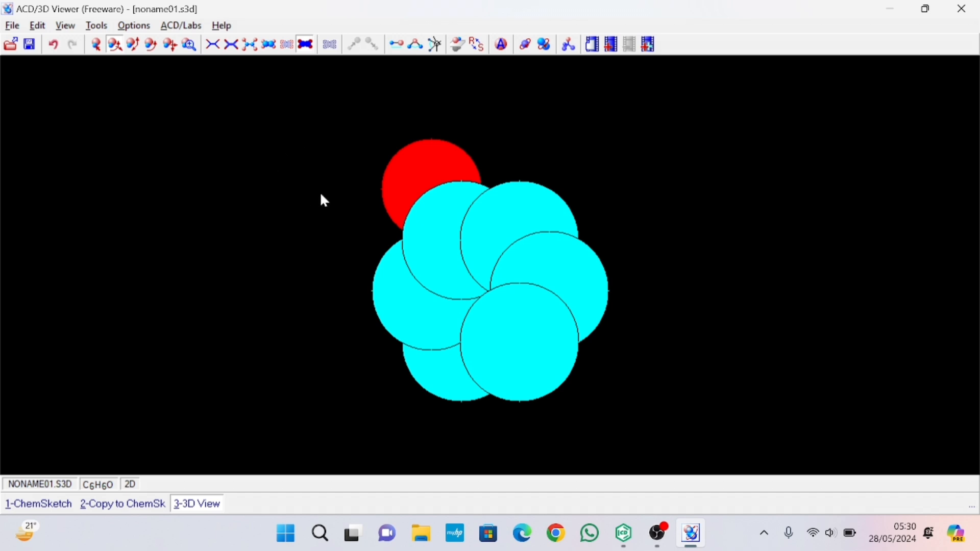
Step: Return to ChemSketch and examine every structure template category in the Template Window, from Alkaloids through Terpenes
{"action": "left_click", "coordinate": [44, 508]}
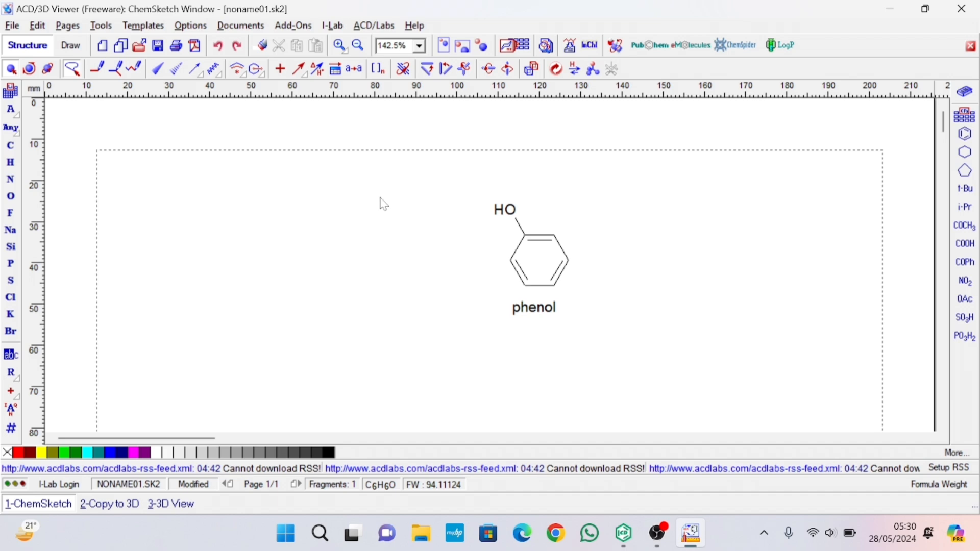
{"action": "left_click", "coordinate": [516, 46]}
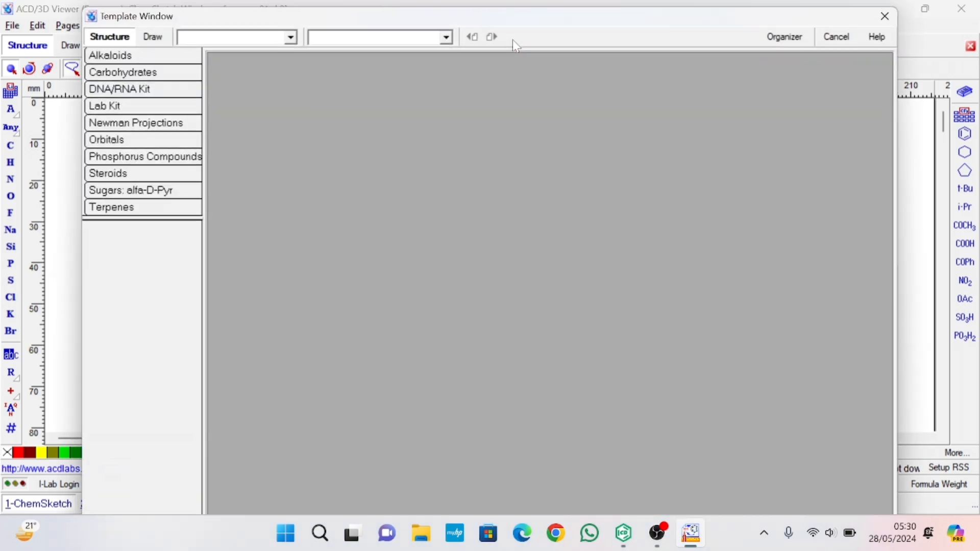
{"action": "left_click", "coordinate": [165, 61]}
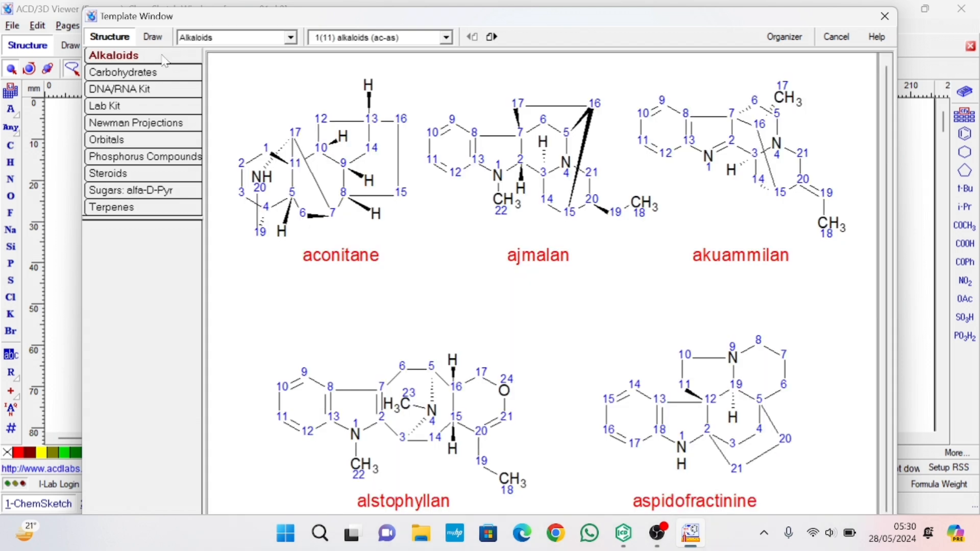
{"action": "left_click", "coordinate": [161, 74]}
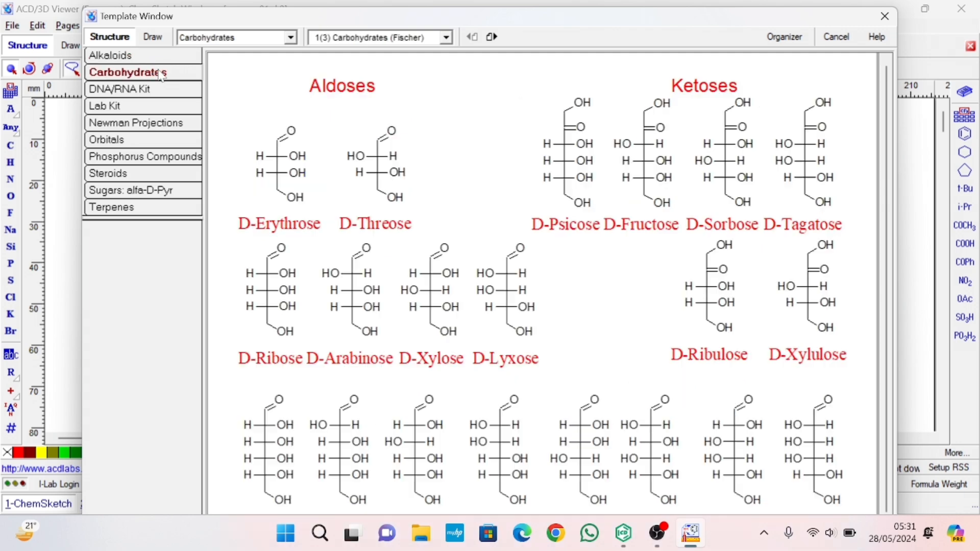
{"action": "left_click", "coordinate": [165, 90]}
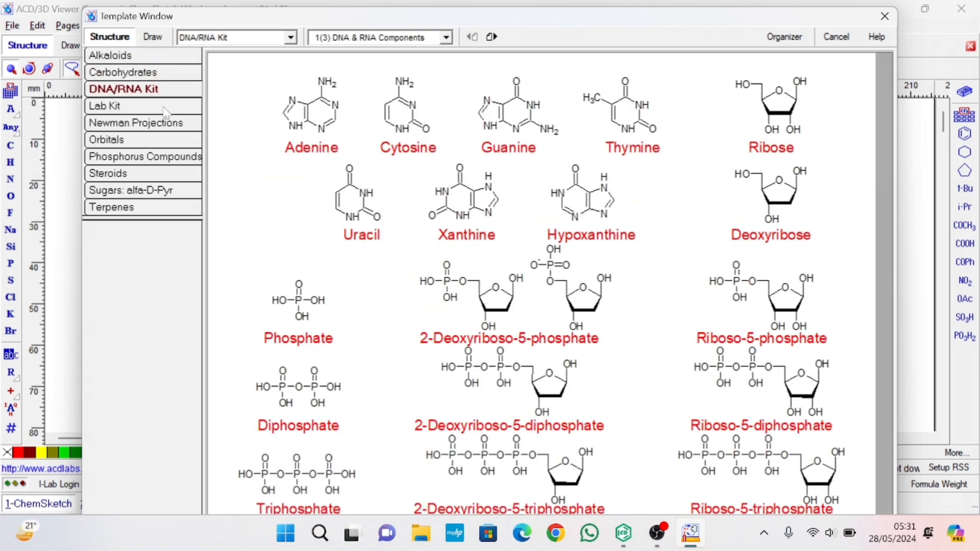
{"action": "left_click", "coordinate": [165, 107]}
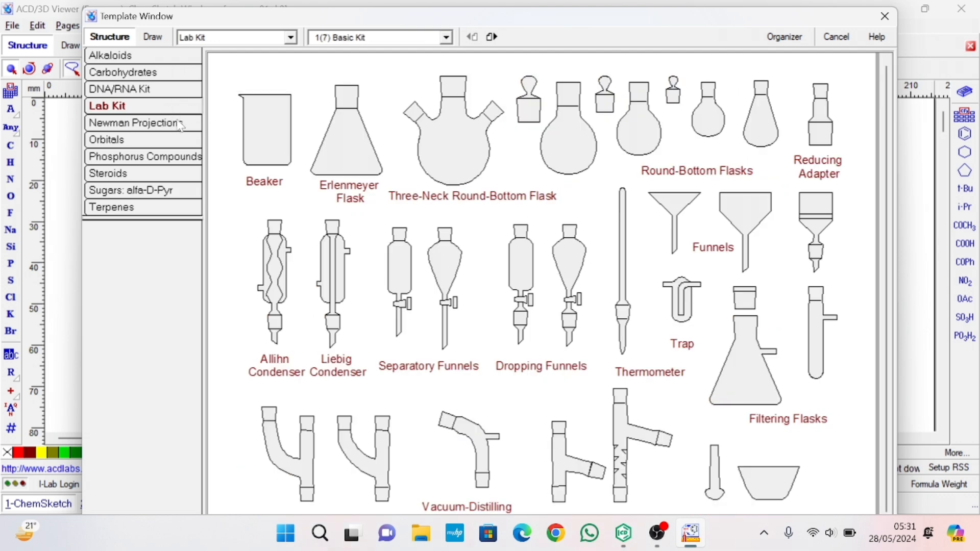
{"action": "left_click", "coordinate": [176, 126]}
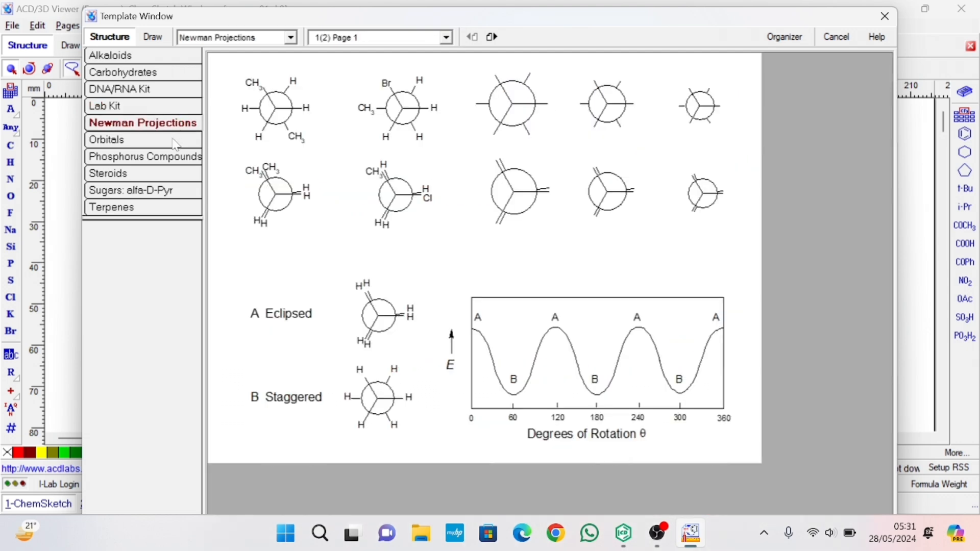
{"action": "left_click", "coordinate": [173, 146]}
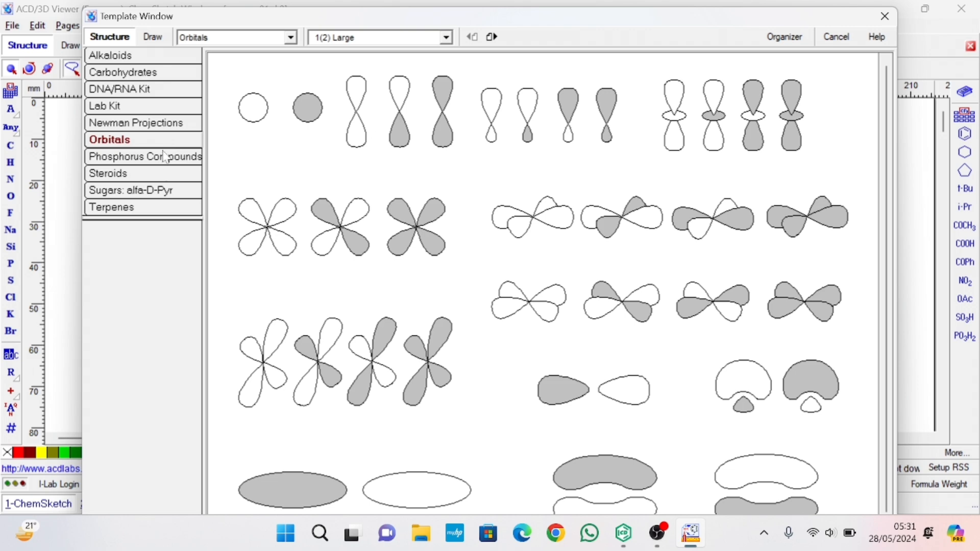
{"action": "left_click", "coordinate": [164, 156]}
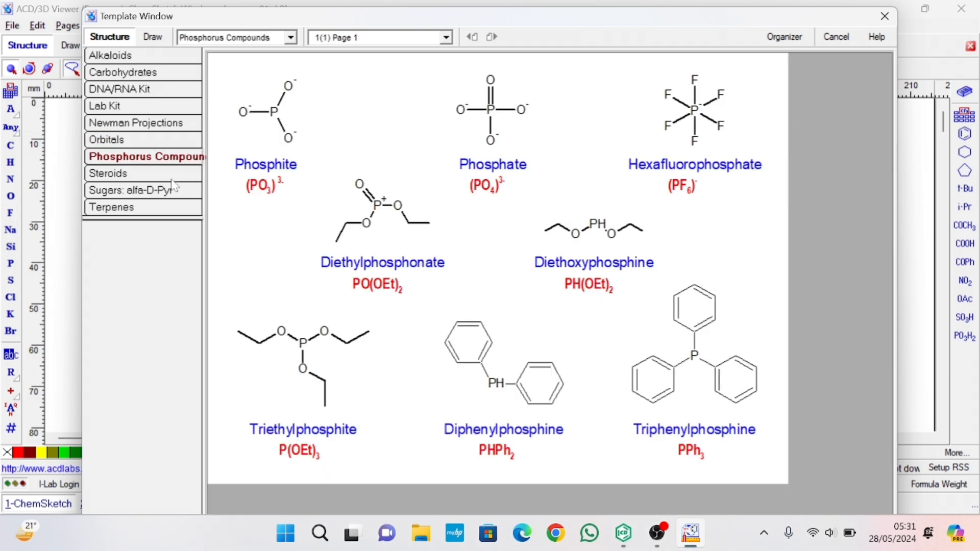
{"action": "left_click", "coordinate": [166, 174]}
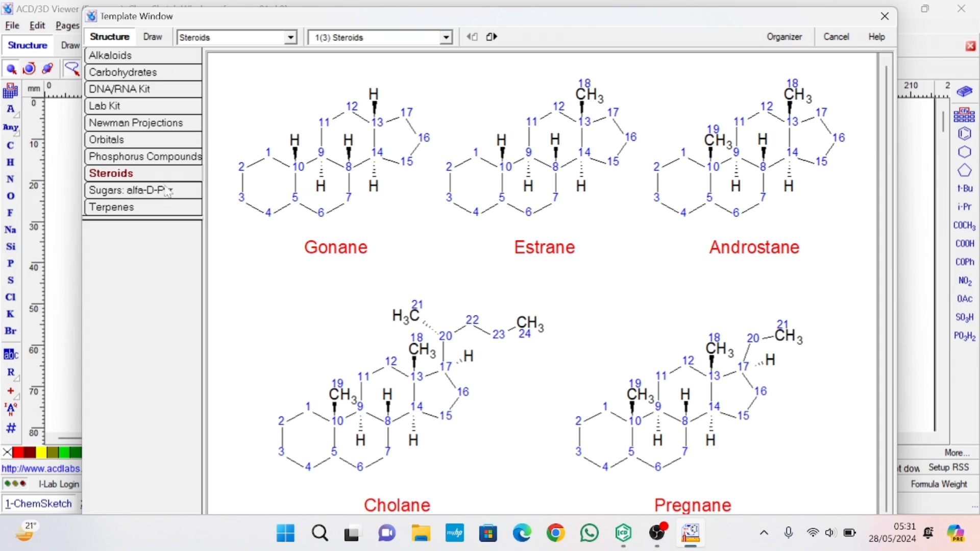
{"action": "left_click", "coordinate": [166, 190]}
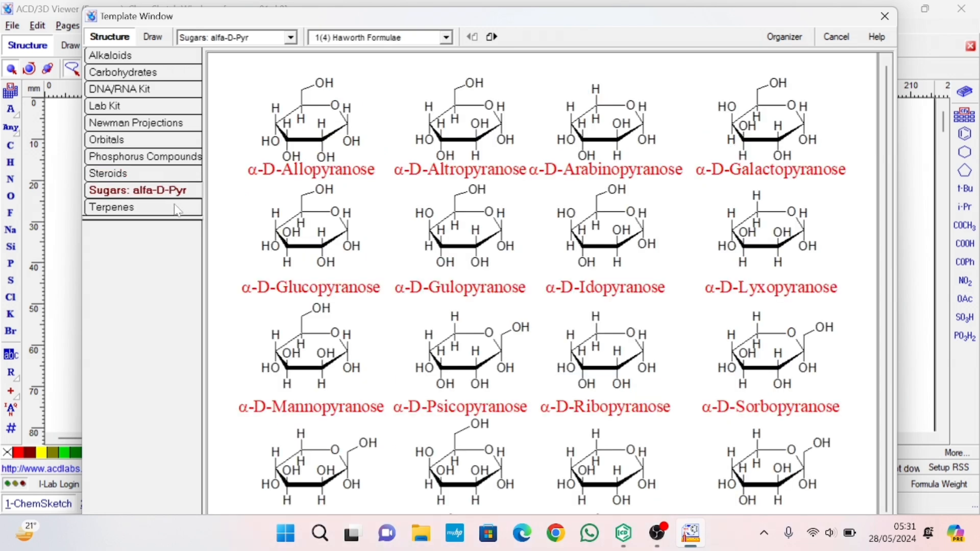
{"action": "left_click", "coordinate": [175, 208]}
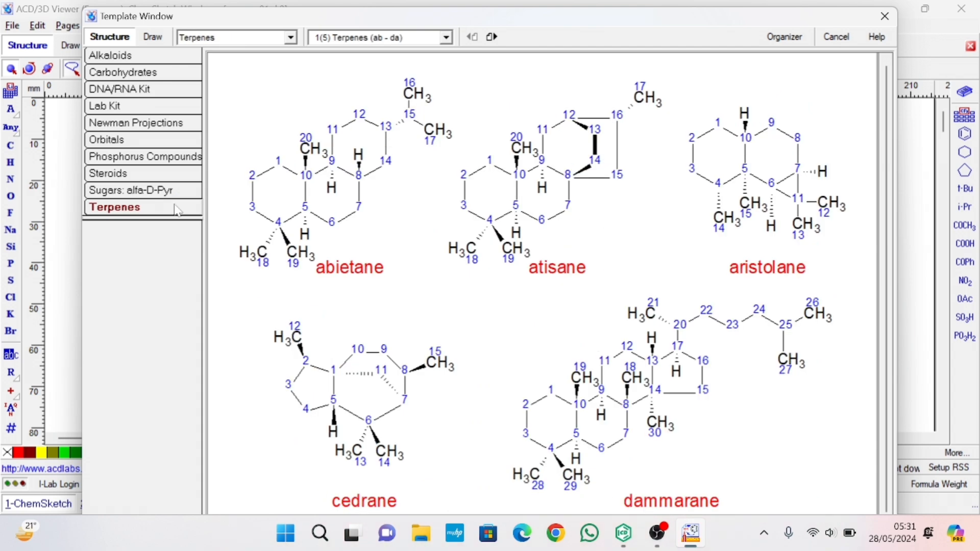
Step: Place two Lab Kit beakers side by side on the page to the left of the phenol structure
{"action": "left_click", "coordinate": [160, 111]}
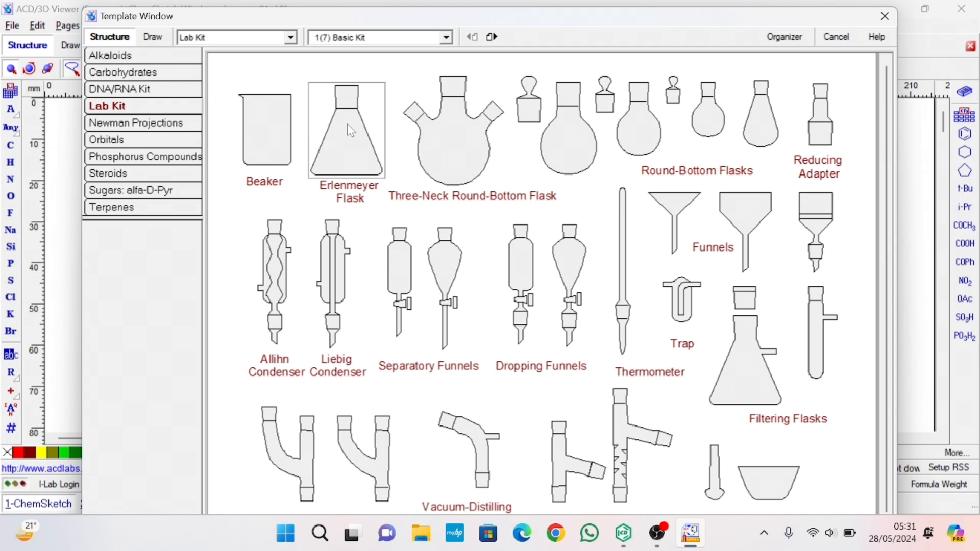
{"action": "left_click", "coordinate": [282, 136]}
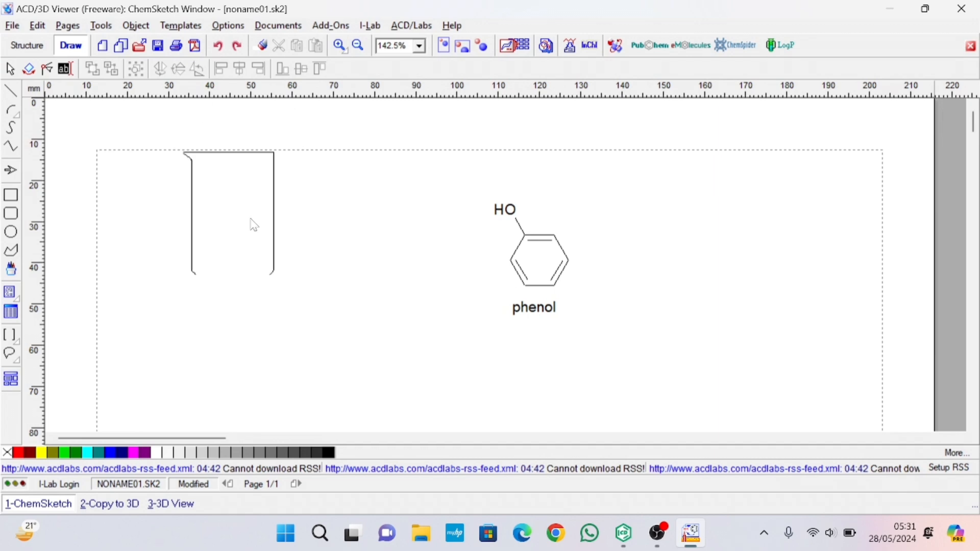
{"action": "left_click", "coordinate": [215, 249]}
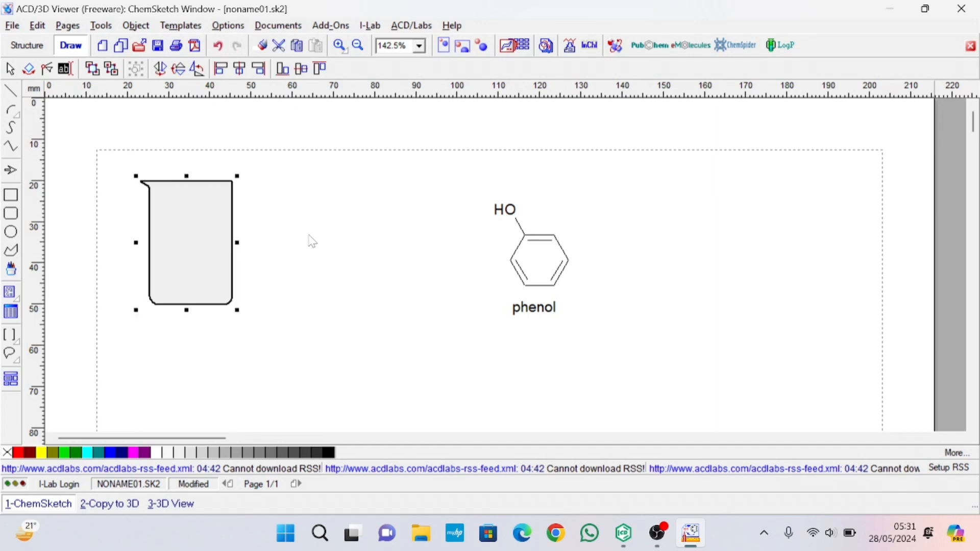
{"action": "left_click", "coordinate": [326, 248]}
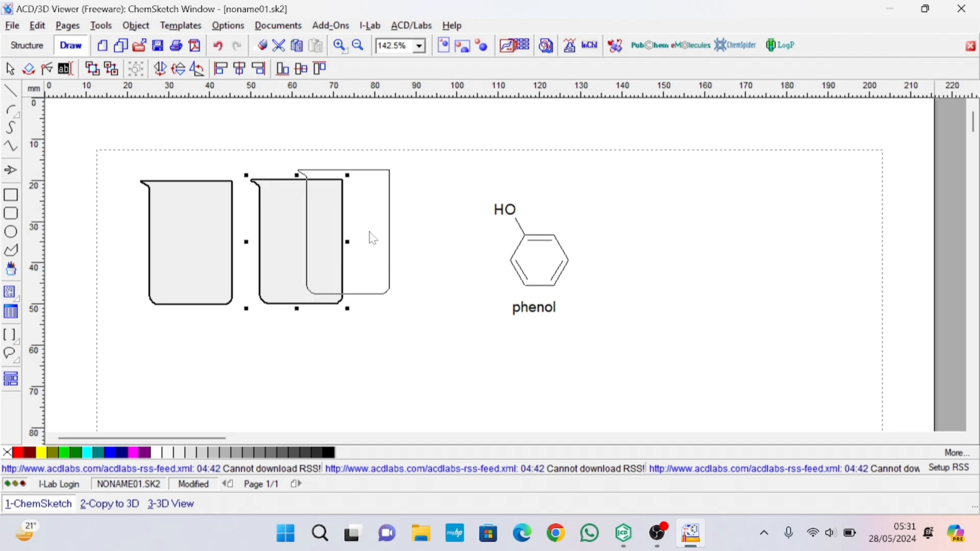
{"action": "left_click_drag", "start_coordinate": [373, 238], "coordinate": [431, 233]}
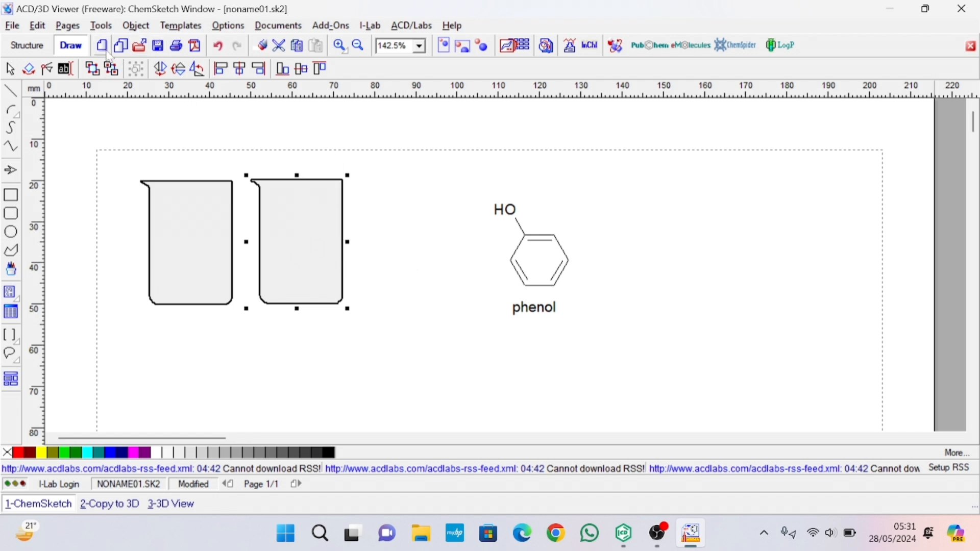
Step: Examine the file types supported for opening a document and close the dialog without opening anything
{"action": "left_click", "coordinate": [145, 54]}
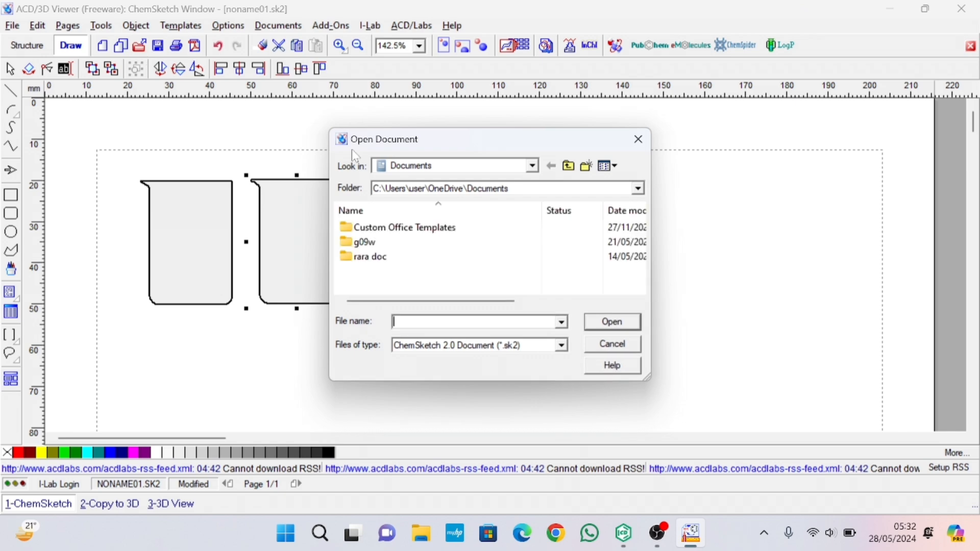
{"action": "left_click", "coordinate": [561, 347]}
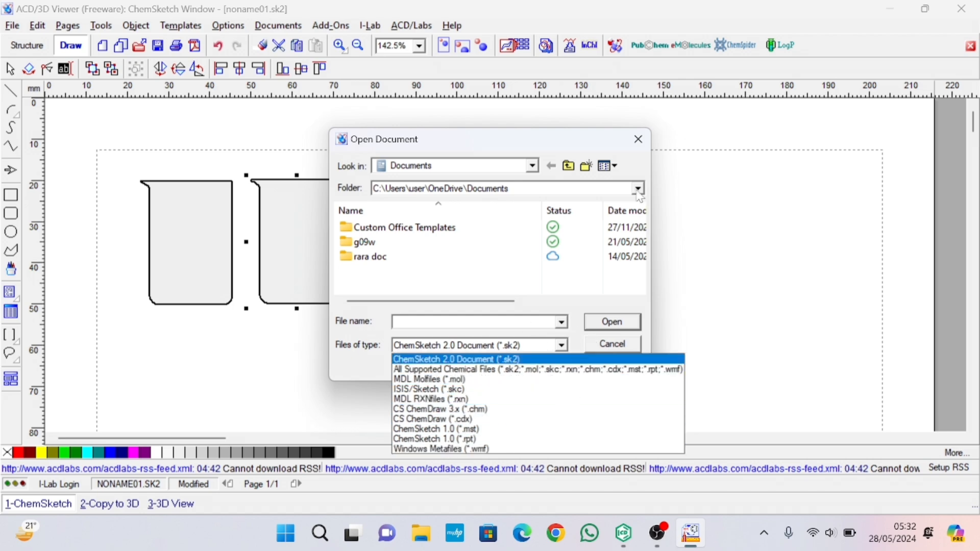
{"action": "left_click", "coordinate": [644, 144]}
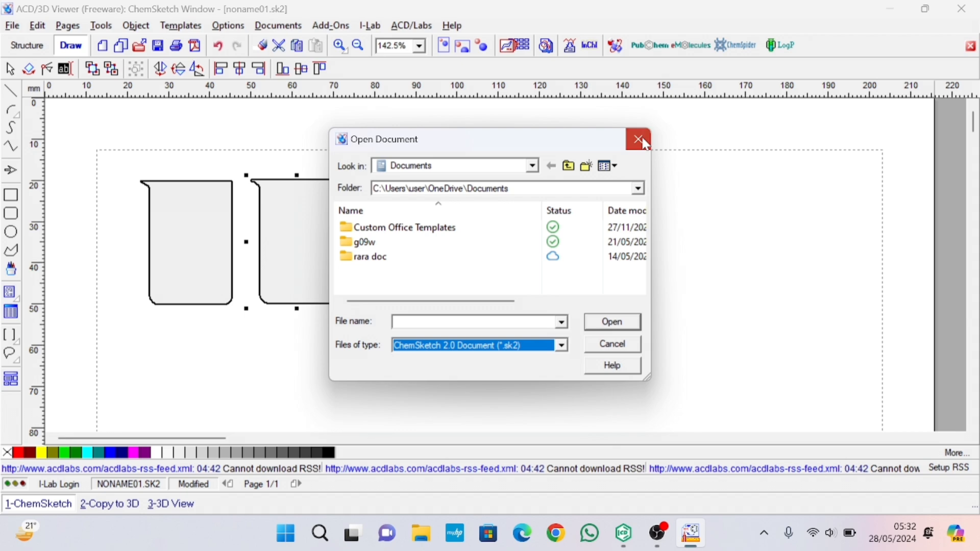
{"action": "left_click", "coordinate": [638, 140]}
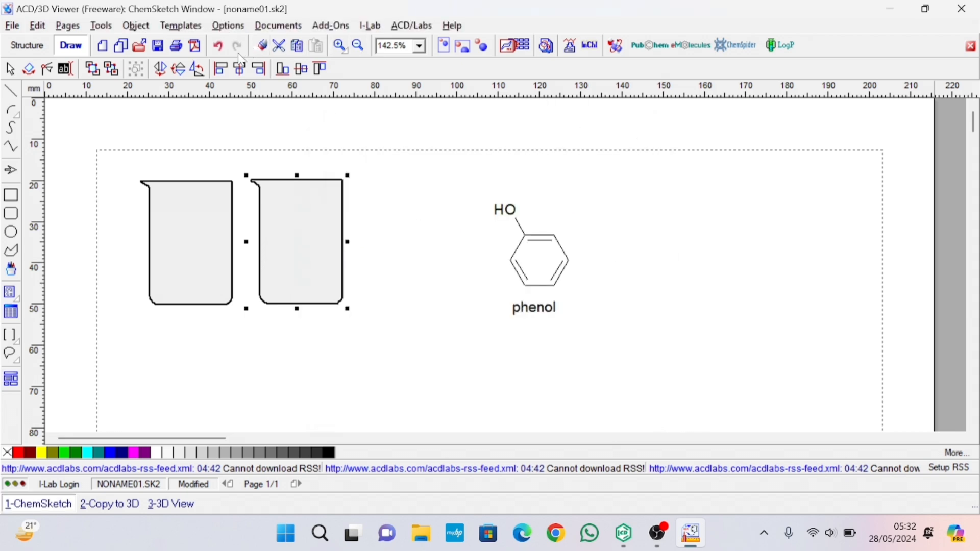
Step: Flip the second beaker left to right and back, flip it top to bottom and back, and rotate it through a full turn
{"action": "left_click", "coordinate": [161, 69]}
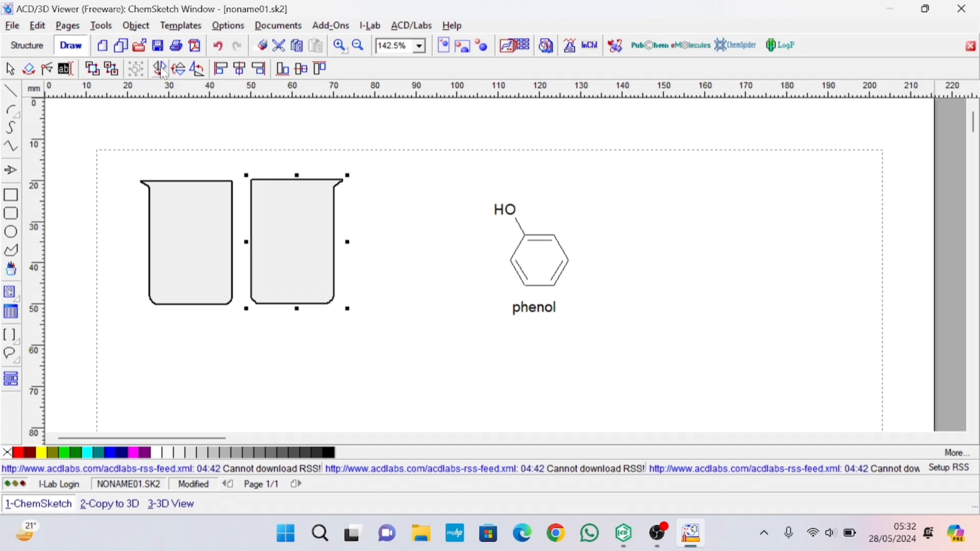
{"action": "left_click", "coordinate": [161, 70]}
{"action": "left_click", "coordinate": [179, 70]}
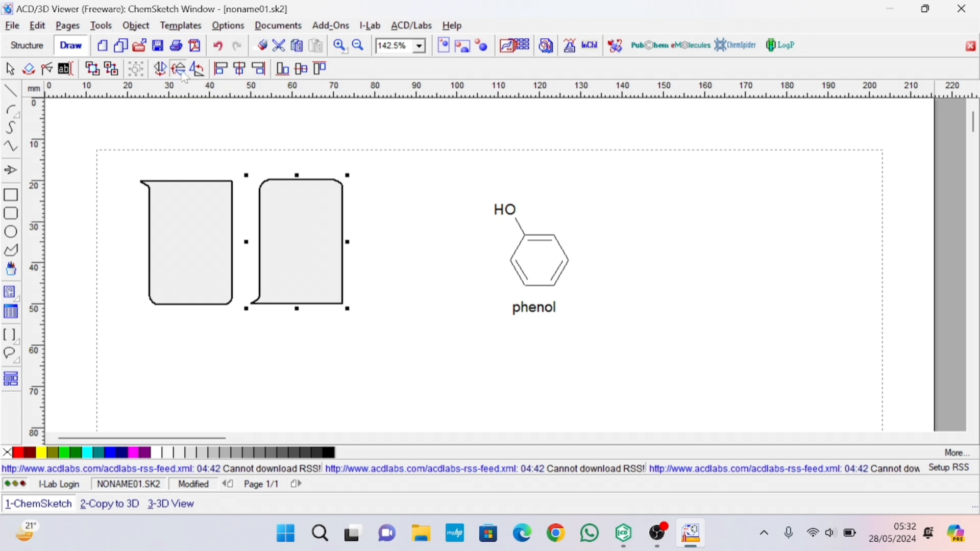
{"action": "left_click", "coordinate": [199, 74]}
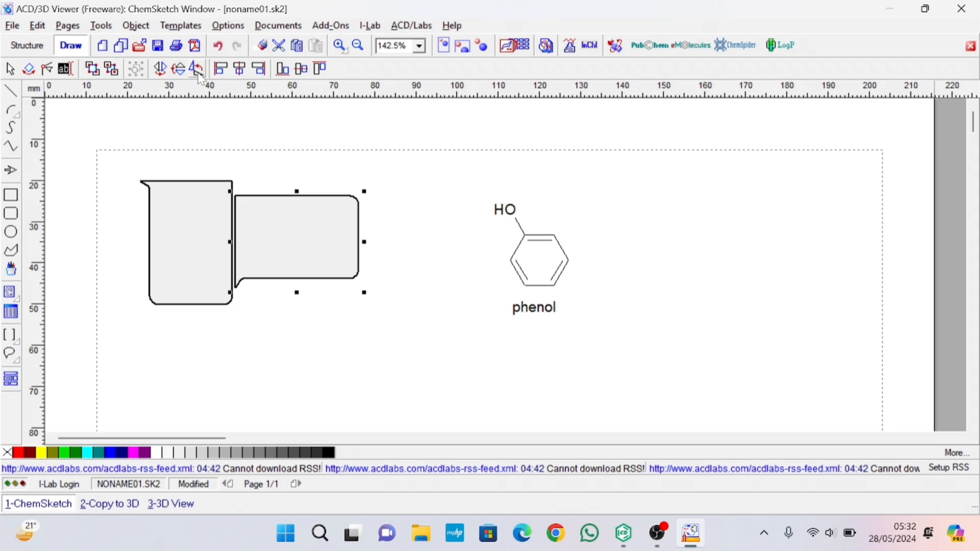
{"action": "left_click", "coordinate": [199, 74]}
{"action": "left_click", "coordinate": [199, 74]}
{"action": "left_click", "coordinate": [199, 74]}
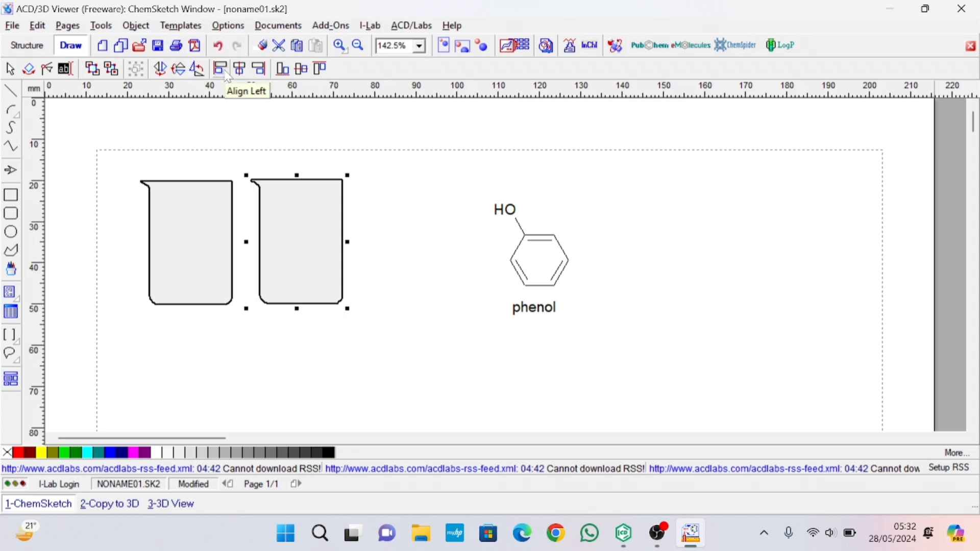
Step: Cut the second beaker, delete the first one, and leave delete mode
{"action": "left_click", "coordinate": [284, 51]}
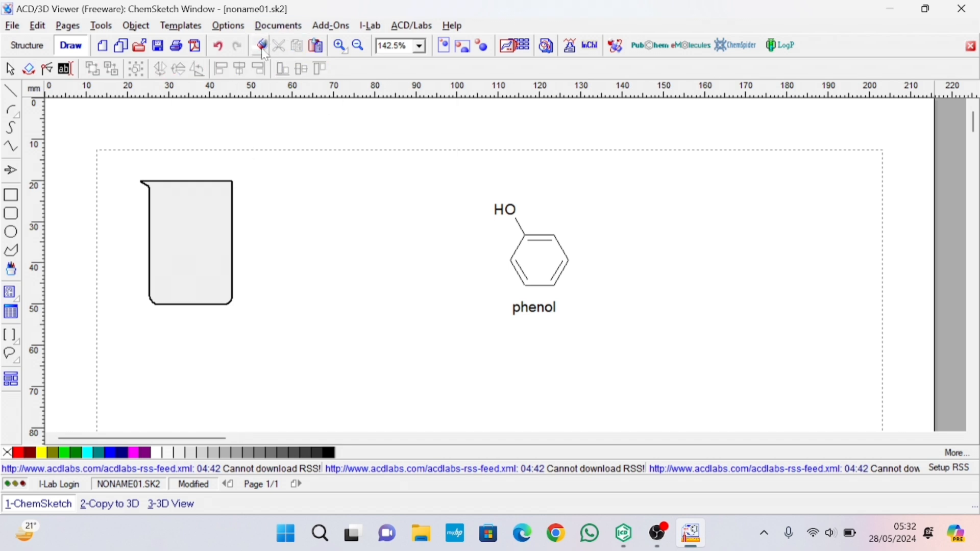
{"action": "left_click", "coordinate": [263, 48]}
{"action": "left_click", "coordinate": [218, 182]}
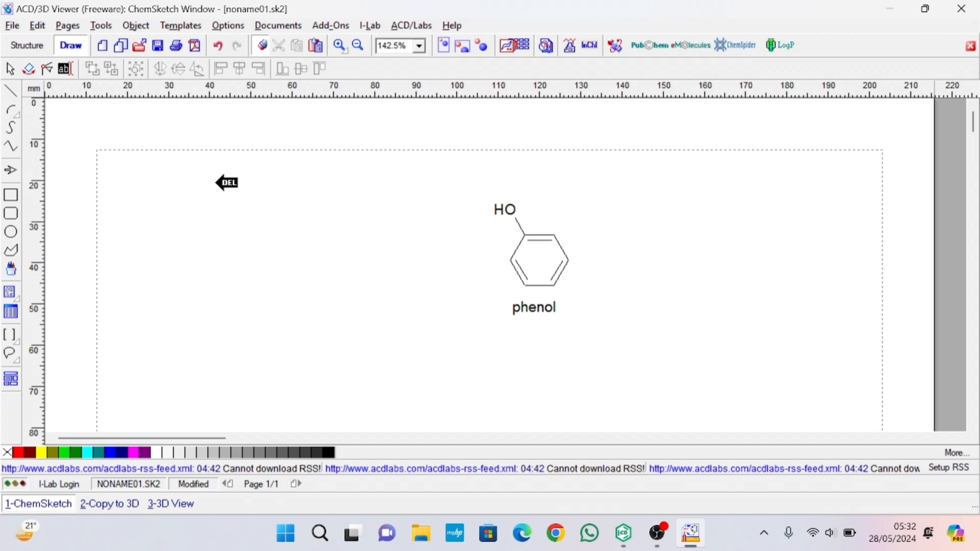
{"action": "left_click", "coordinate": [302, 127]}
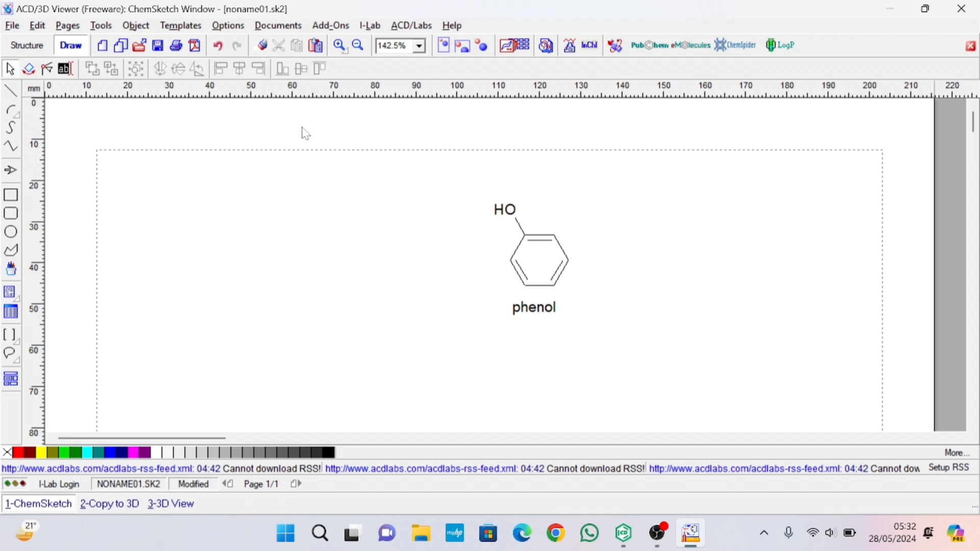